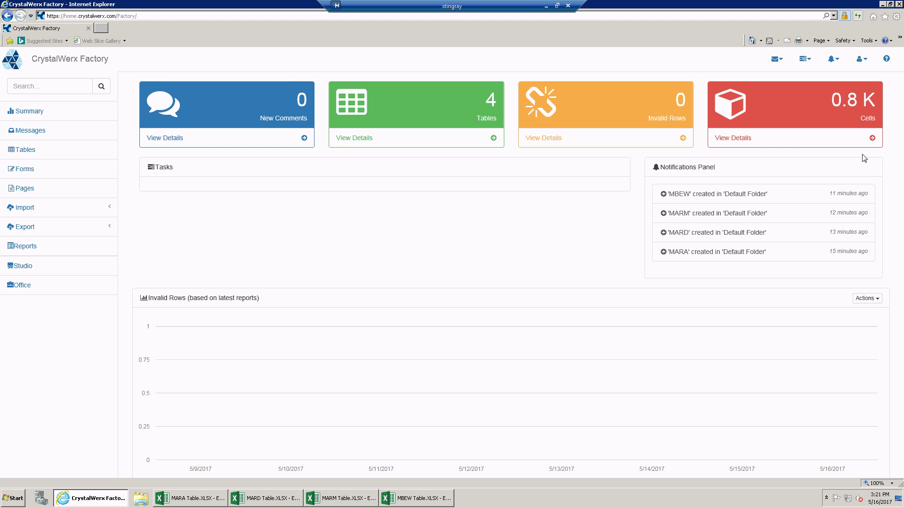
- Look through the MARA, MARD, MARM and MBEW workbooks in Excel and return to CrystalWerx Factory in the browser
left_click(207, 498)
left_click(254, 501)
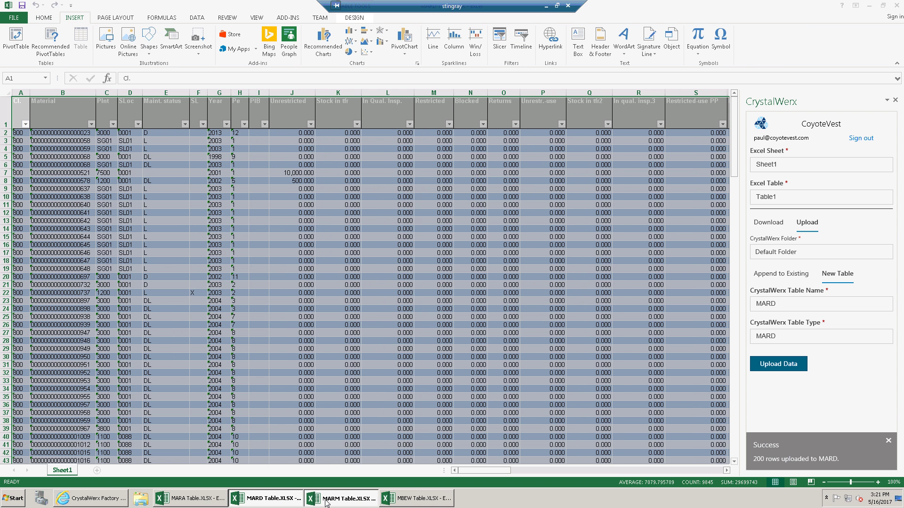
left_click(326, 503)
left_click(400, 501)
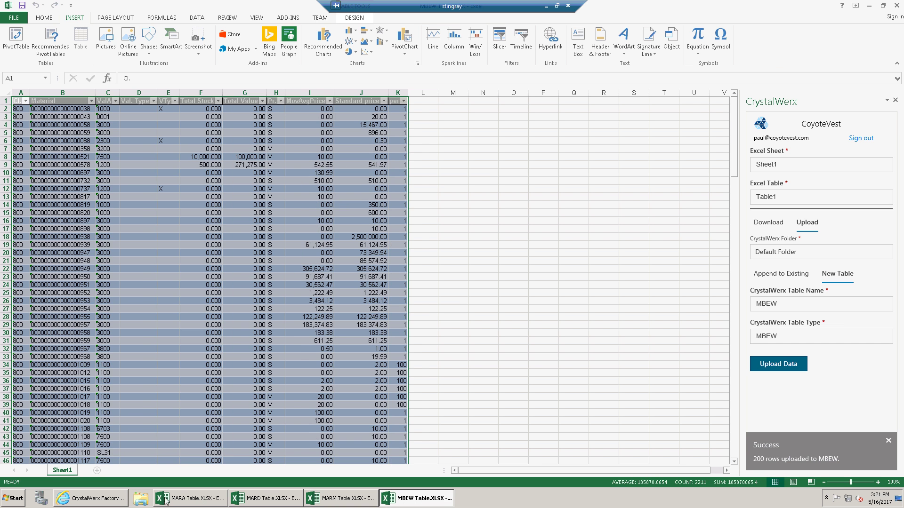
left_click(104, 499)
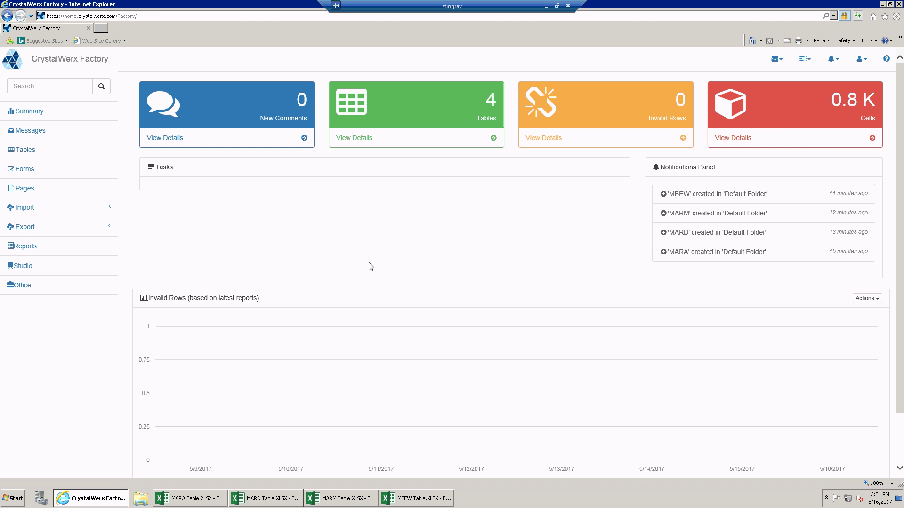
- Open the MARD table from the Factory's table list and examine its columns and available views
left_click(79, 63)
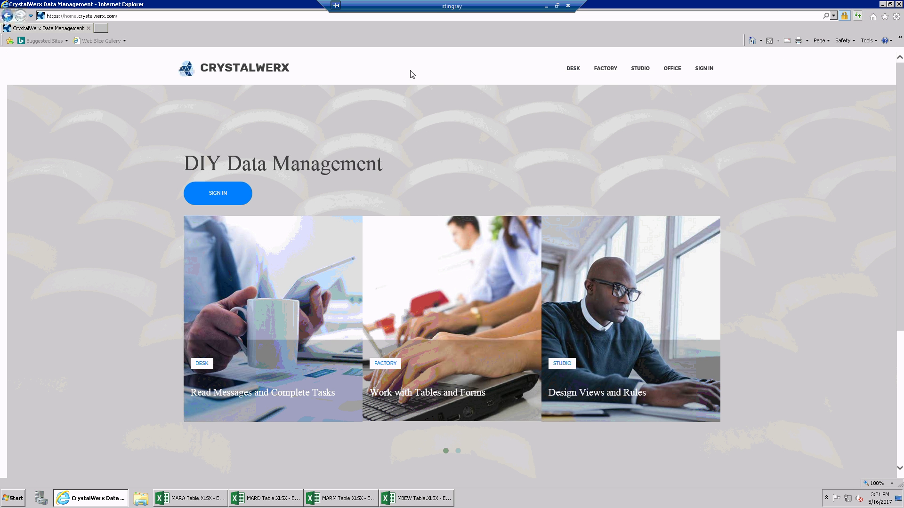
left_click(608, 69)
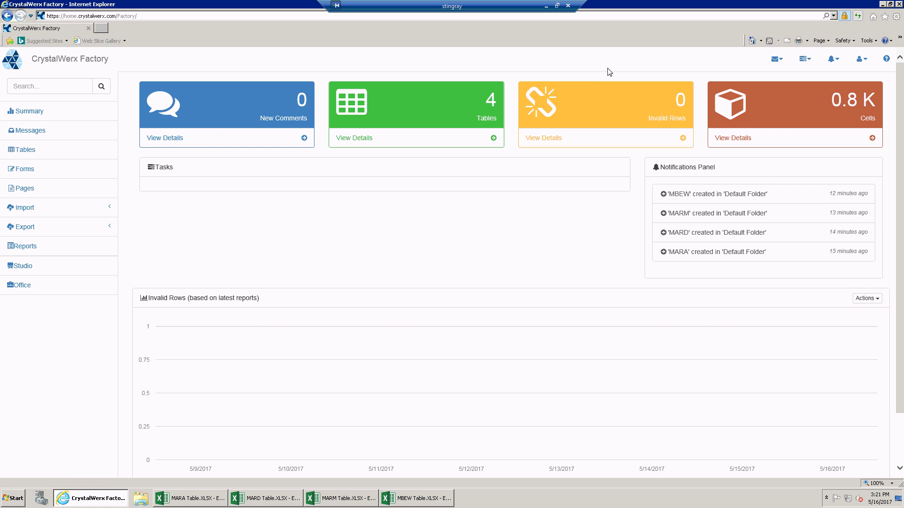
left_click(25, 152)
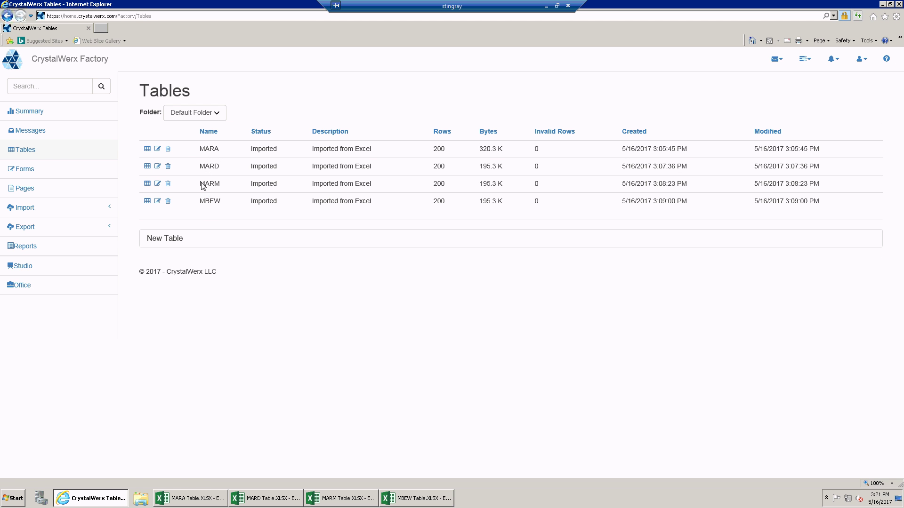
left_click(147, 167)
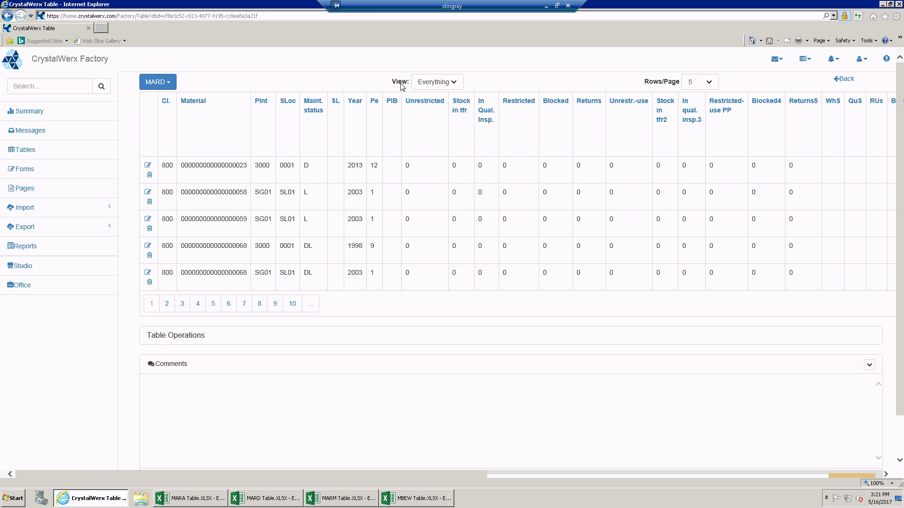
left_click(453, 82)
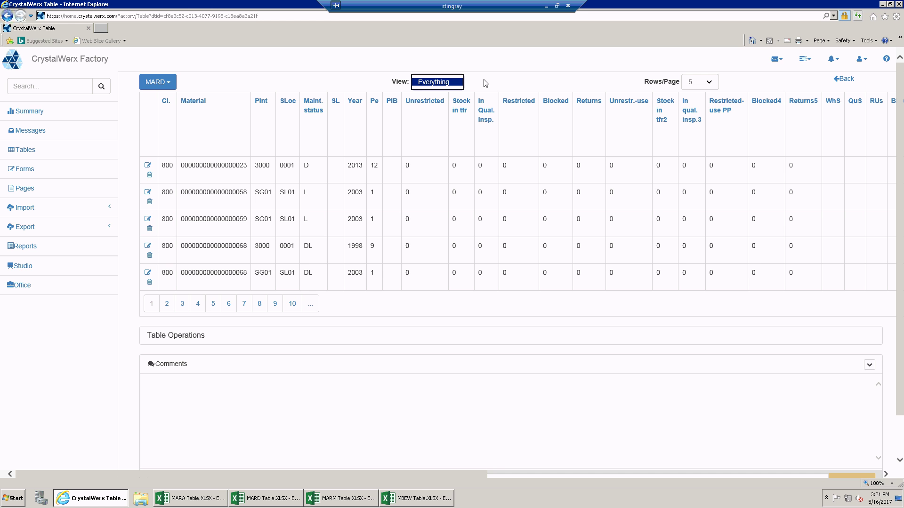
left_click_drag(319, 475, 262, 479)
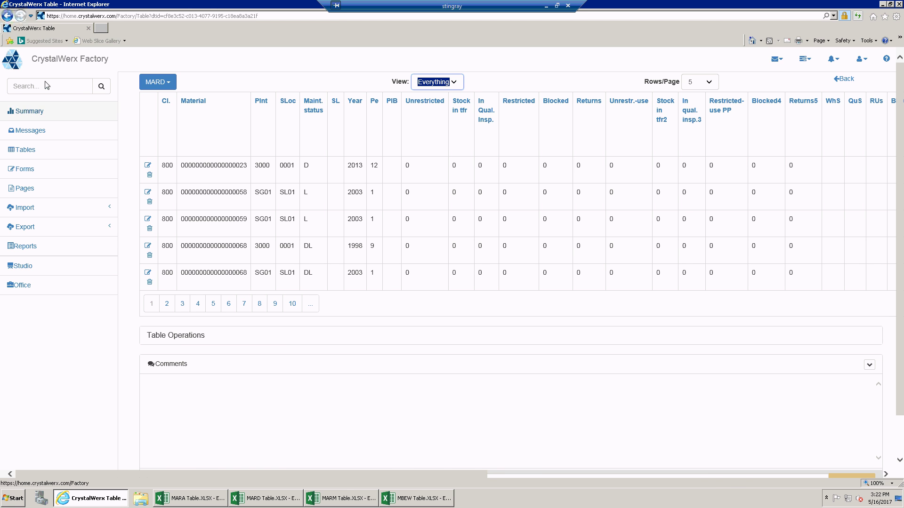
- Go to CrystalWerx Studio from the home page and open its list of table types
left_click(17, 61)
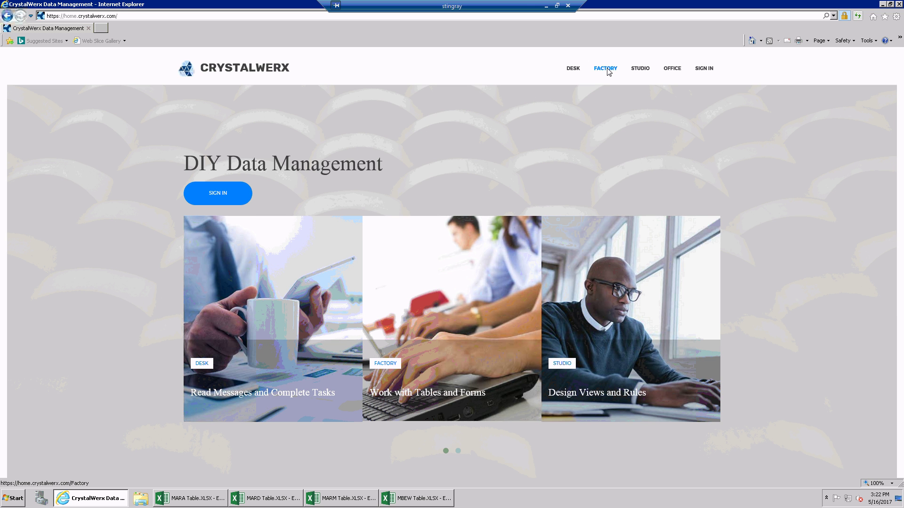
left_click(647, 70)
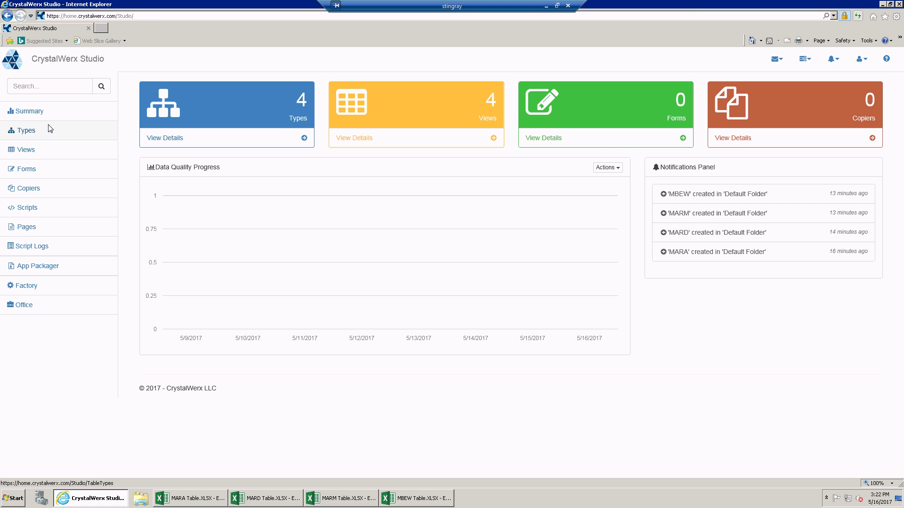
left_click(34, 131)
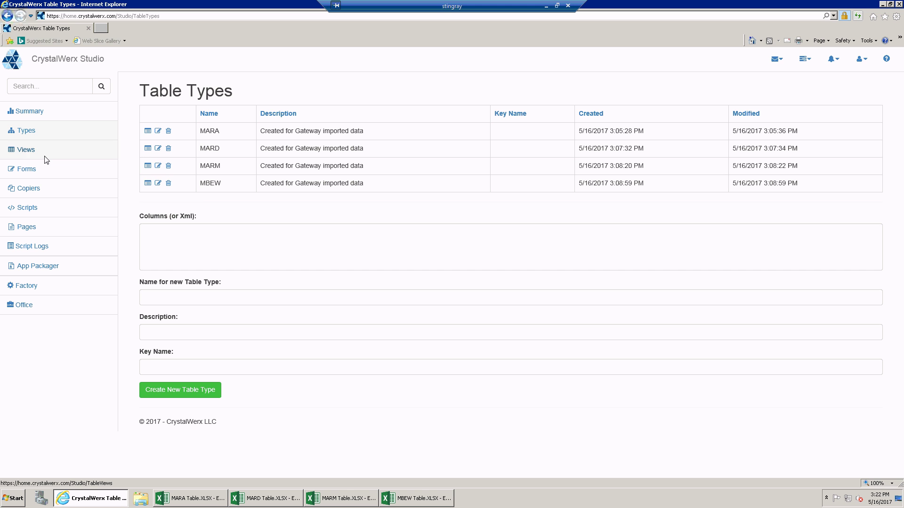
- Open the Studio's Views page and review the columns of the MARD, MARM and MBEW table types, ending on MARA
left_click(26, 150)
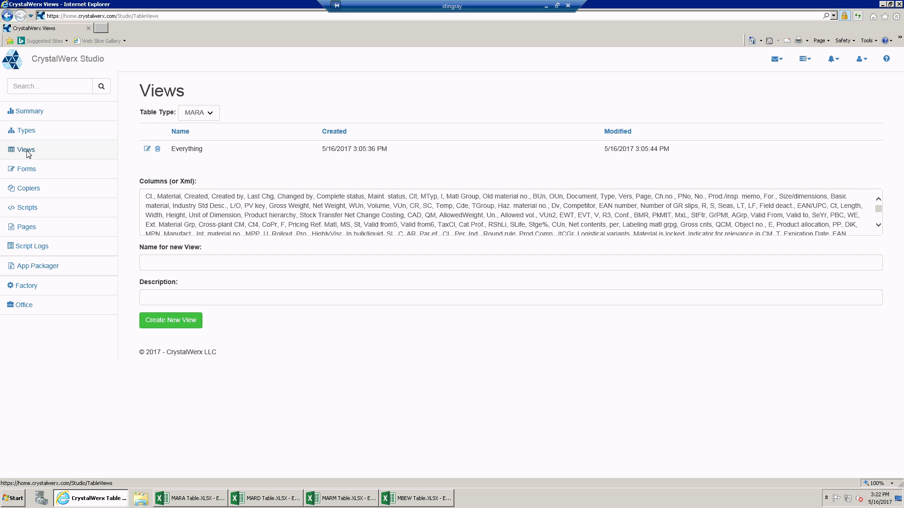
left_click(212, 118)
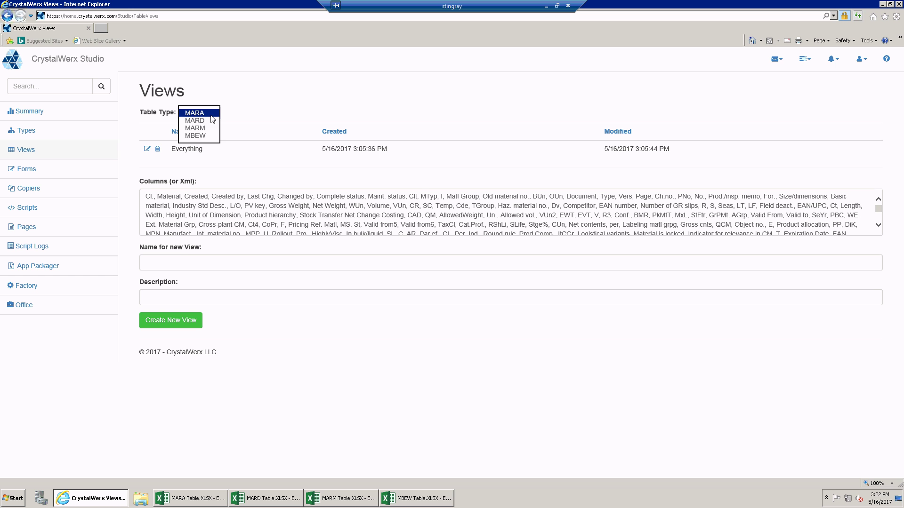
left_click(207, 121)
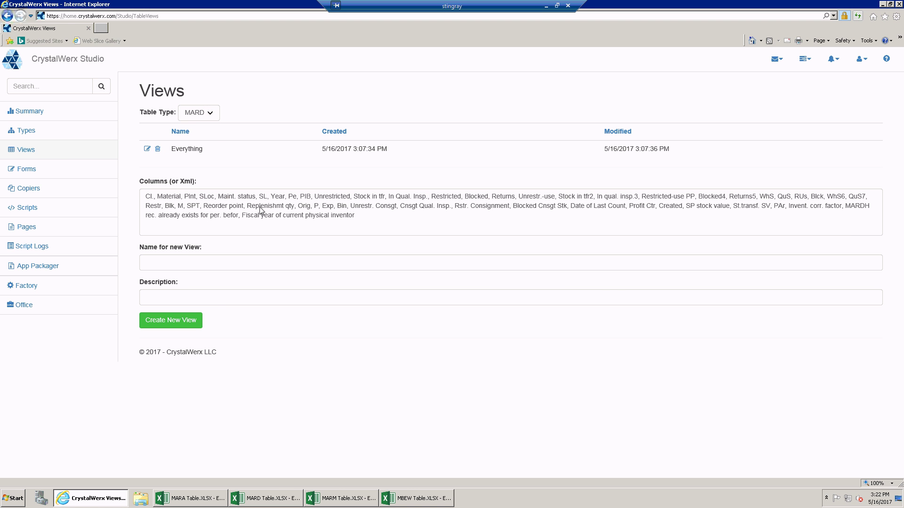
left_click(211, 115)
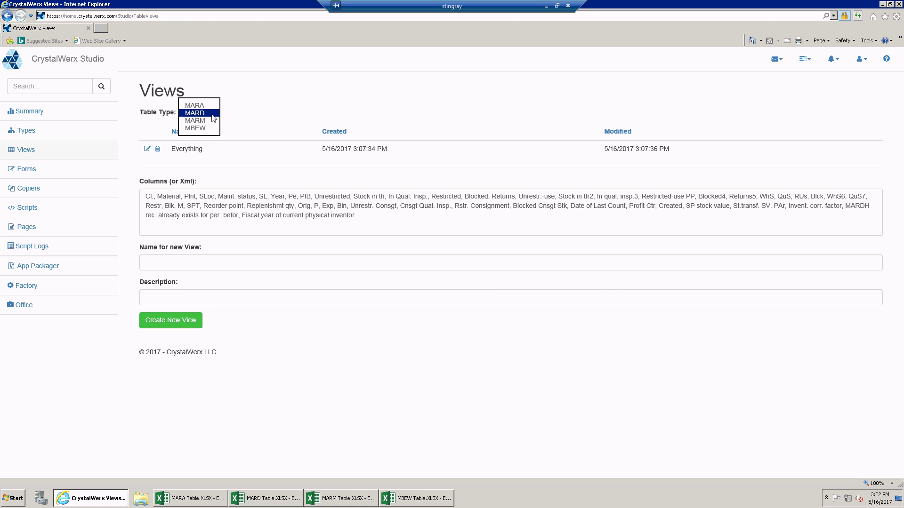
left_click(208, 121)
left_click(210, 114)
left_click(210, 122)
left_click(212, 114)
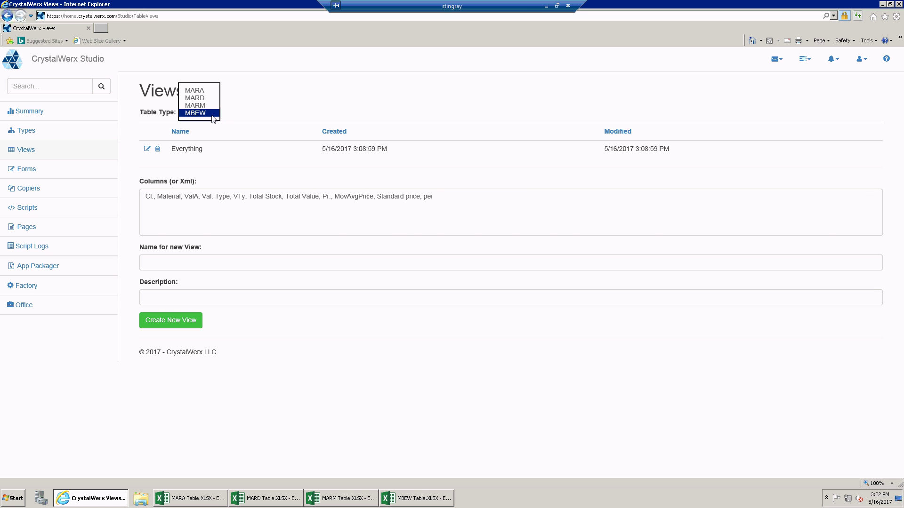
left_click(204, 91)
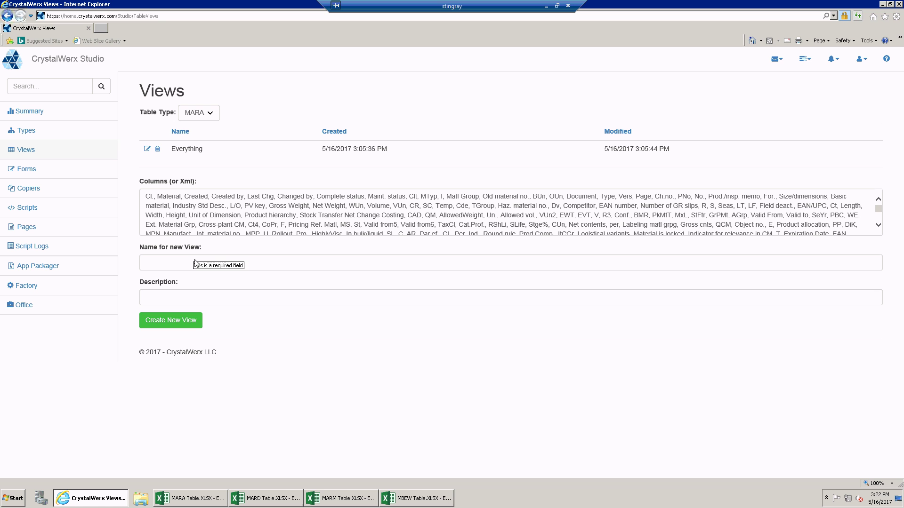
- Clear all the default column names from the column list for the new MARA view
left_click(226, 215)
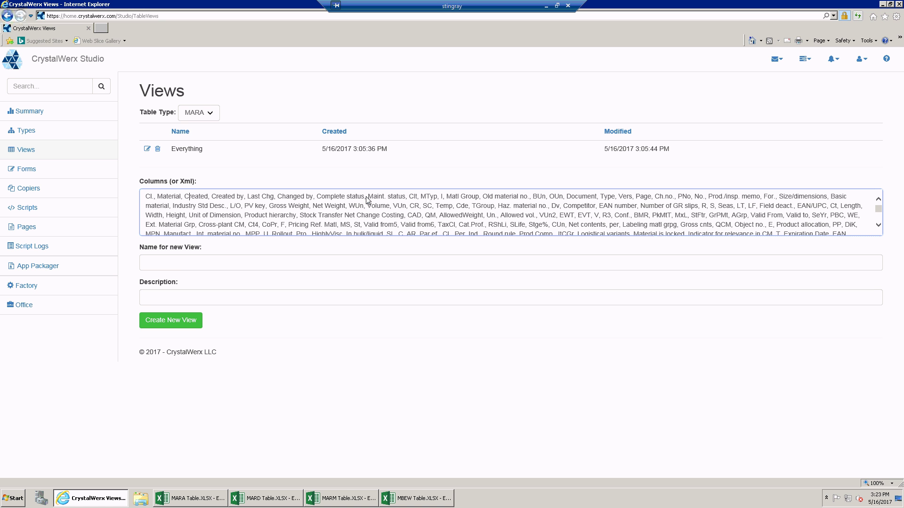
key("shift+Right")
key("shift+Right")
key("shift+Right")
key("shift+Right")
key("shift+Right")
key("shift+Right")
key("shift+Right")
key("shift+Right")
key("shift+Right")
key("shift+Right")
key("shift+Right")
key("shift+Right")
key("shift+Right")
key("shift+Right")
key("shift+Right")
key("shift+Right")
key("shift+Right")
key("shift+Left")
key("shift+Left")
key("shift+Left")
key("shift+Left")
key("shift+Left")
key("shift+Left")
key("shift+Left")
key("Delete")
key("shift+Right")
key("shift+Right")
key("shift+Right")
key("shift+Right")
key("shift+Right")
key("shift+Right")
key("shift+Right")
key("shift+Right")
key("shift+Right")
key("shift+Right")
key("shift+Right")
key("shift+Right")
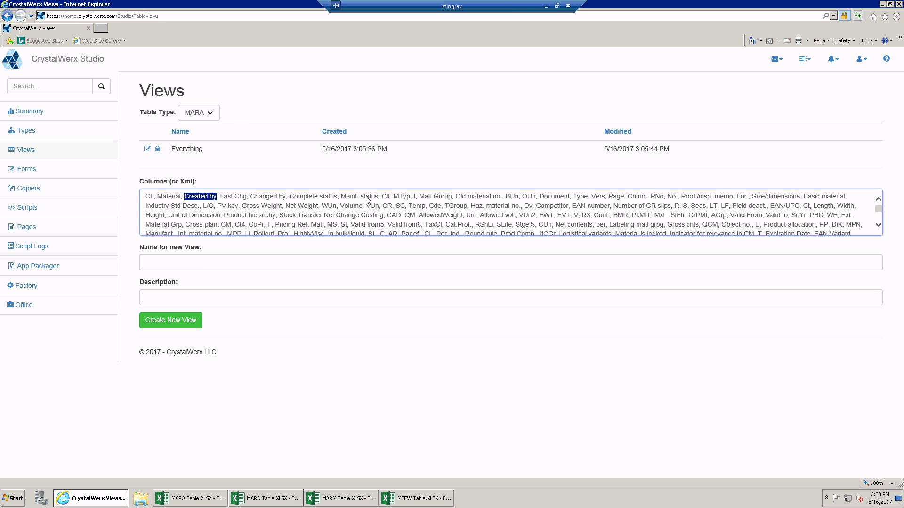
key("Delete")
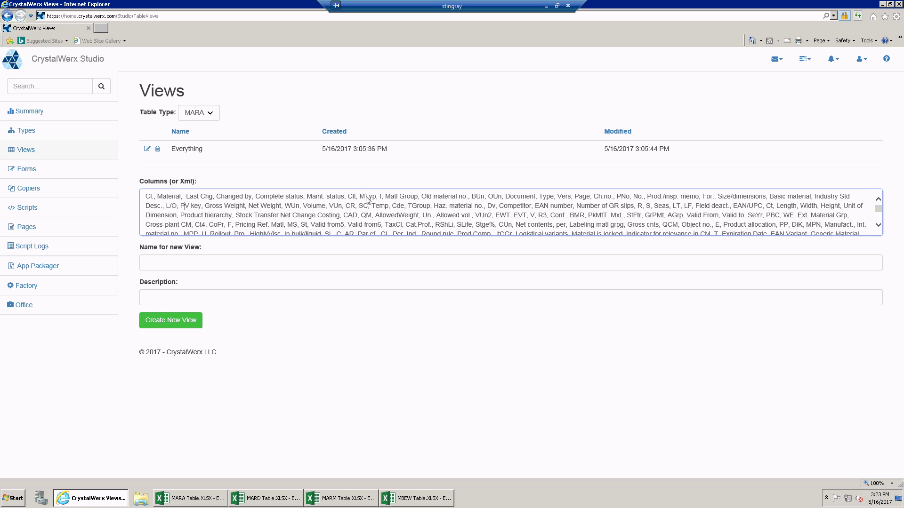
key("ctrl+shift+End")
key("Delete")
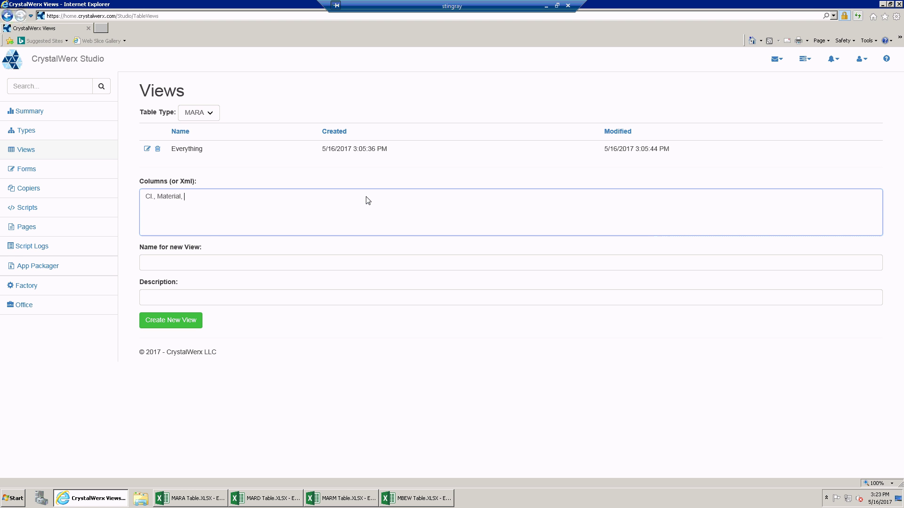
key("ctrl+shift+Home")
key("Delete")
- Create a MARA view named Browse with the columns Material, MTyp, Matl Group, Material Description
type("Material, MTyp, Matl Group, Material Description")
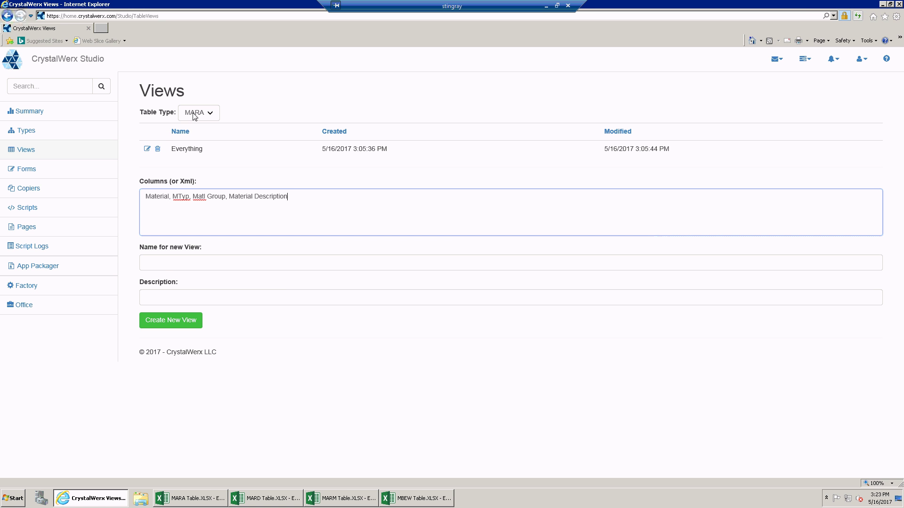
left_click(163, 265)
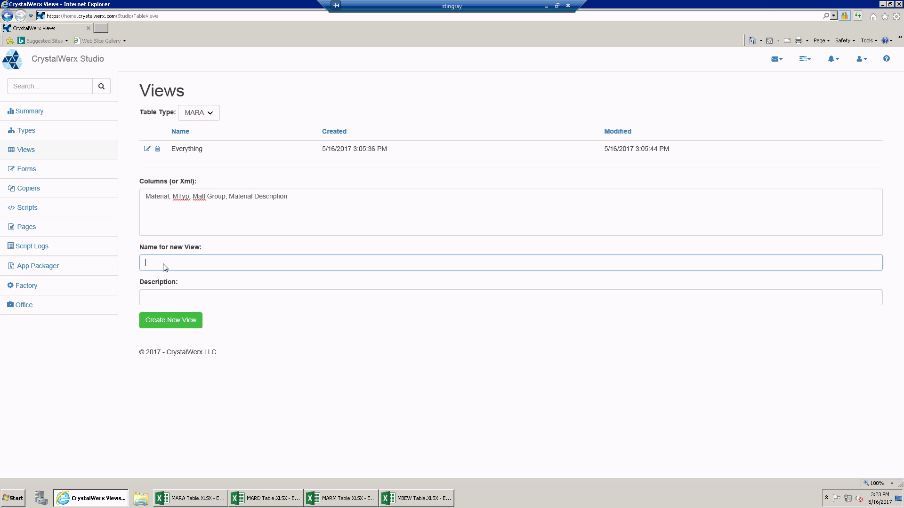
type("Browse")
left_click(187, 318)
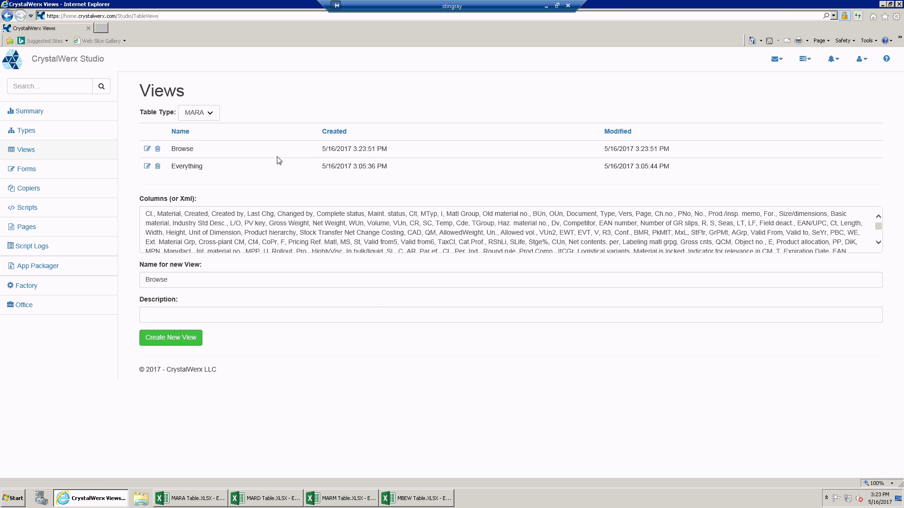
- Open the Factory in a new browser tab and display the MARA table from its table list
right_click(26, 287)
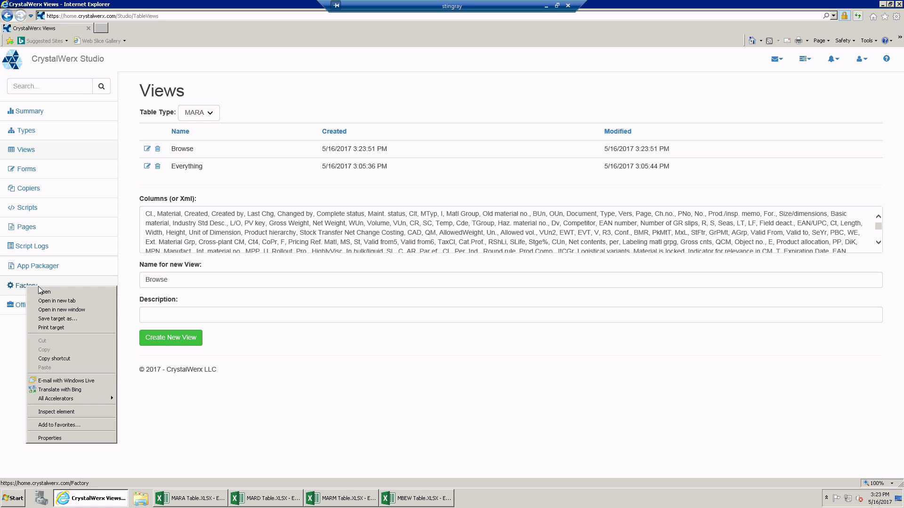
left_click(68, 302)
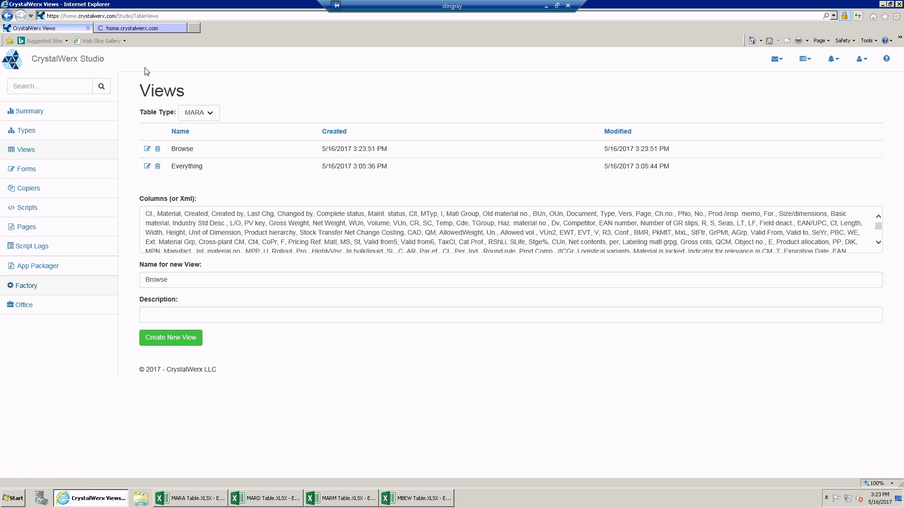
left_click(146, 27)
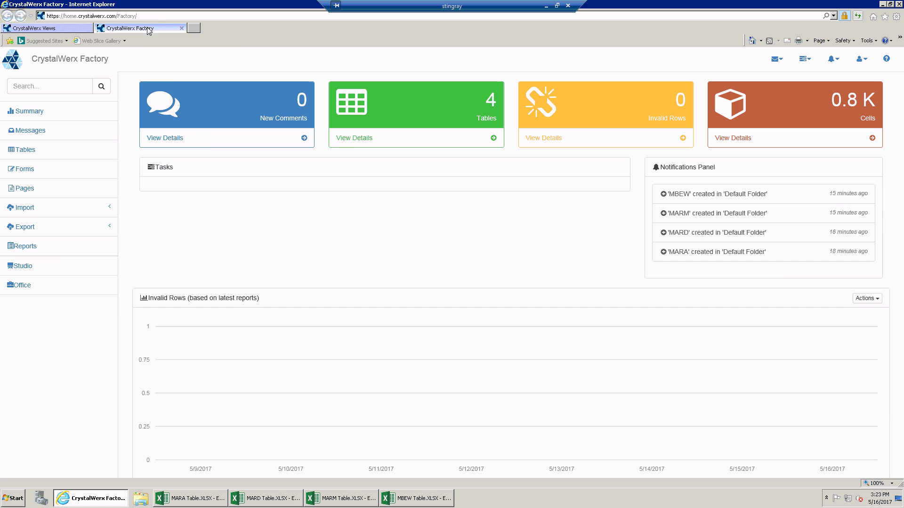
left_click(32, 152)
left_click(147, 149)
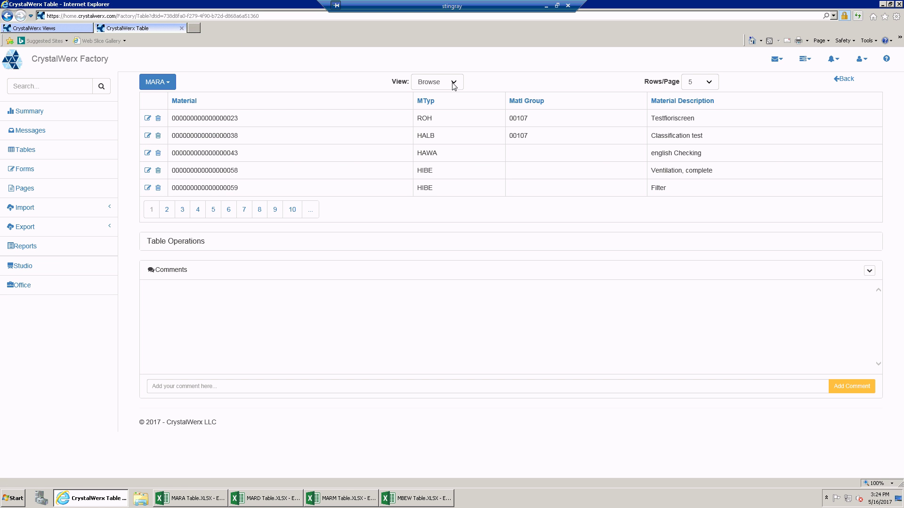
- Switch the MARA table to the Everything view and back to Browse to compare them
left_click(453, 85)
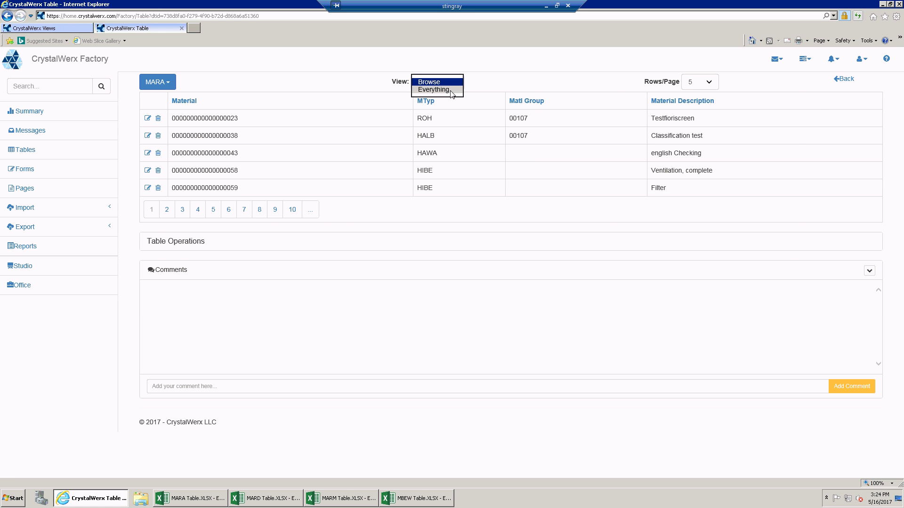
left_click(452, 94)
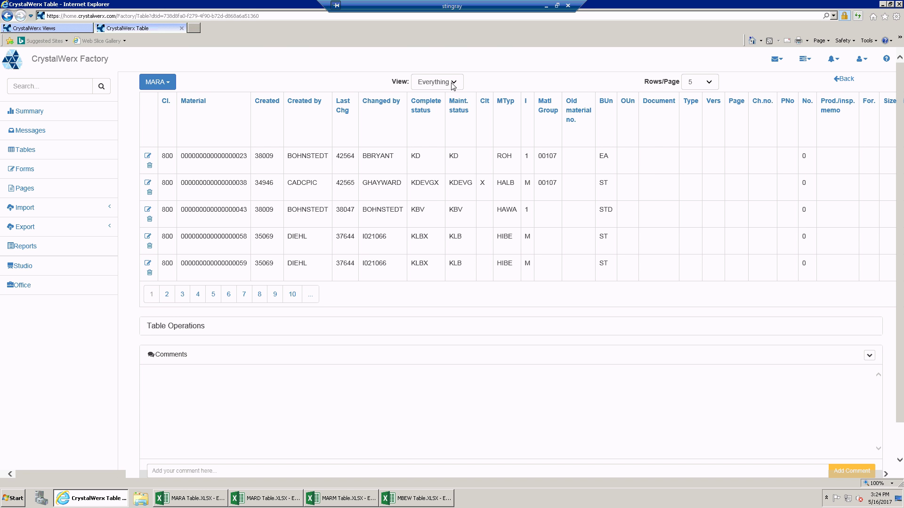
left_click(453, 83)
left_click(441, 74)
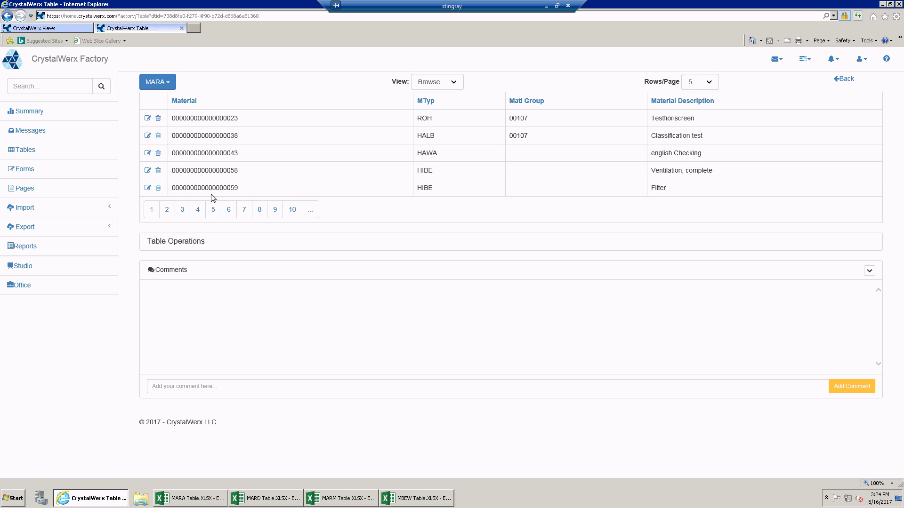
- Browse pages 3 and 4 of the MARA table and return to the Studio's Views page
left_click(179, 211)
left_click(184, 210)
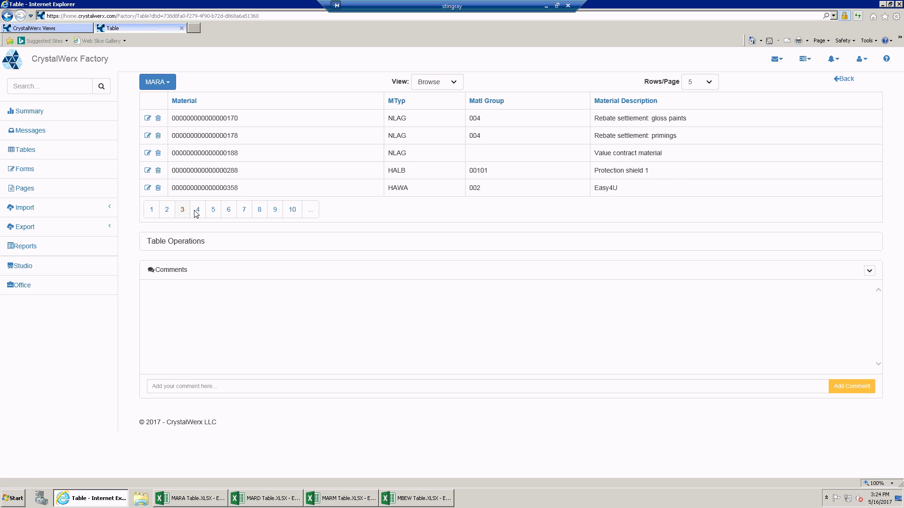
left_click(200, 211)
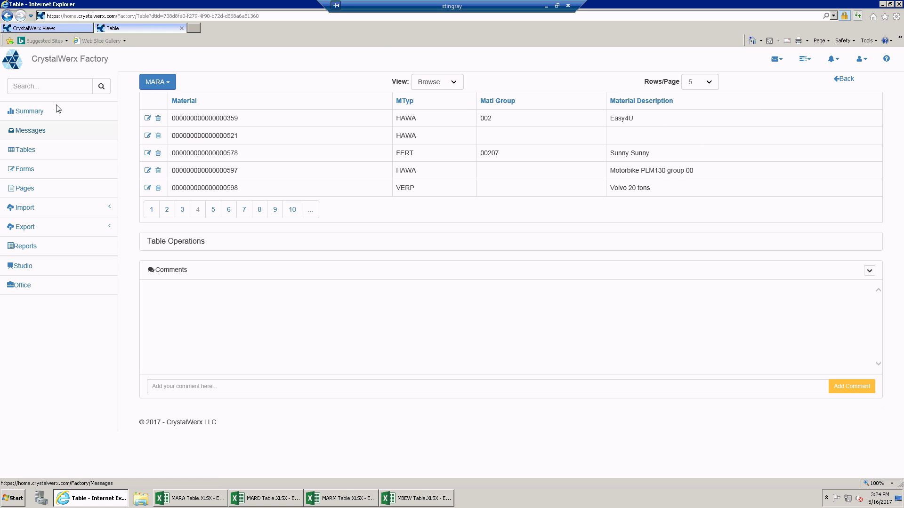
left_click(60, 27)
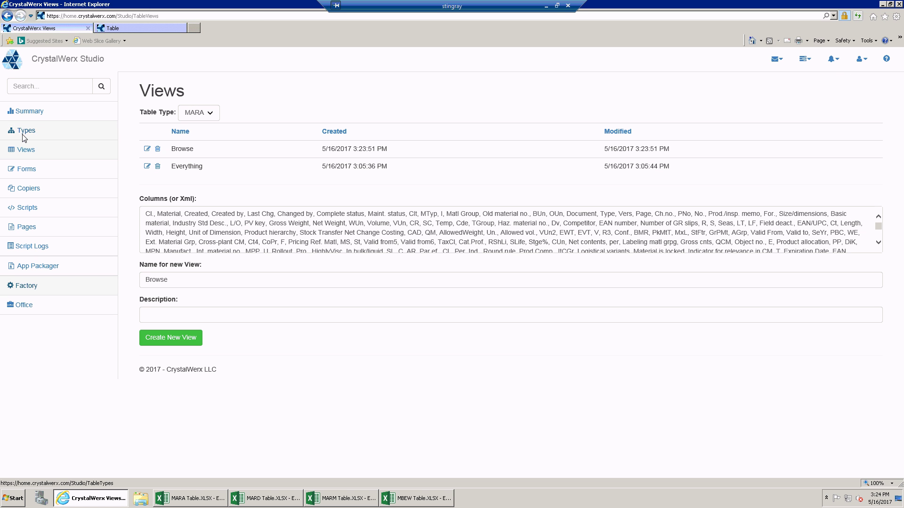
- Choose the MARD table type on the Views page and name the new view Browse
left_click(28, 154)
left_click(208, 115)
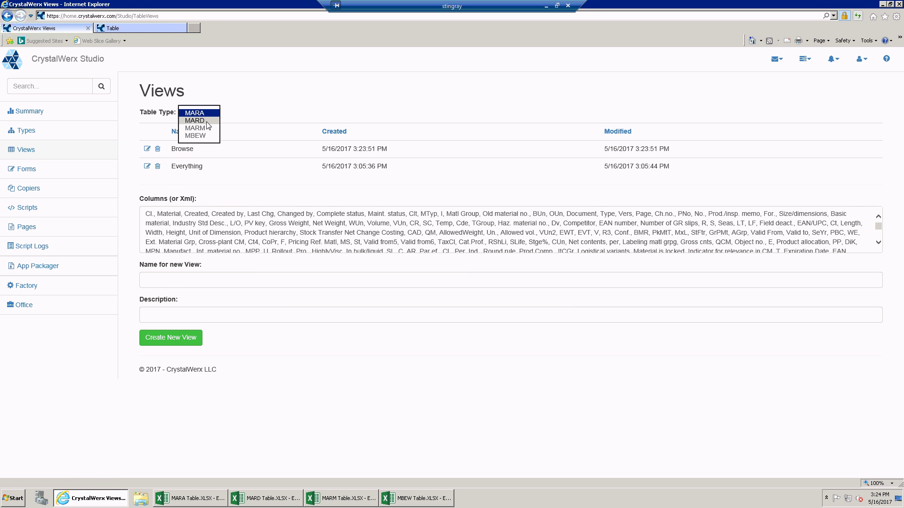
left_click(207, 122)
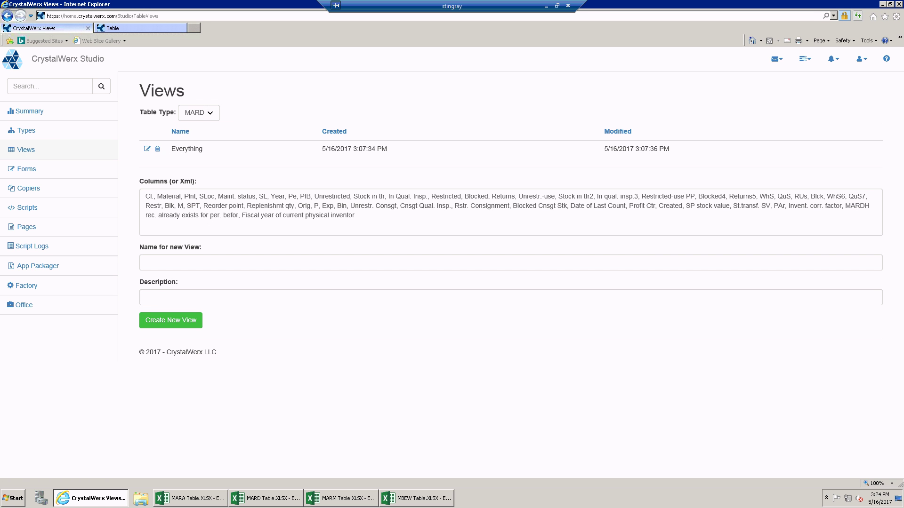
left_click(221, 264)
type("B")
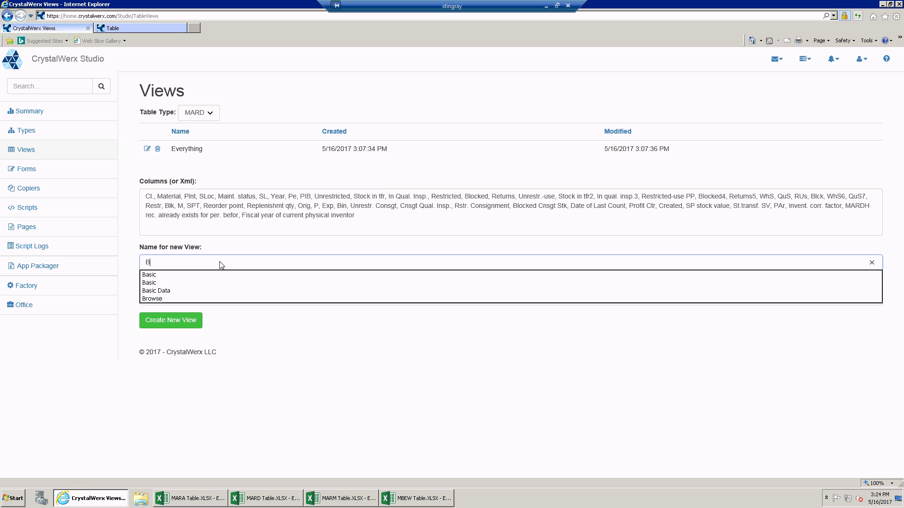
type("rowse")
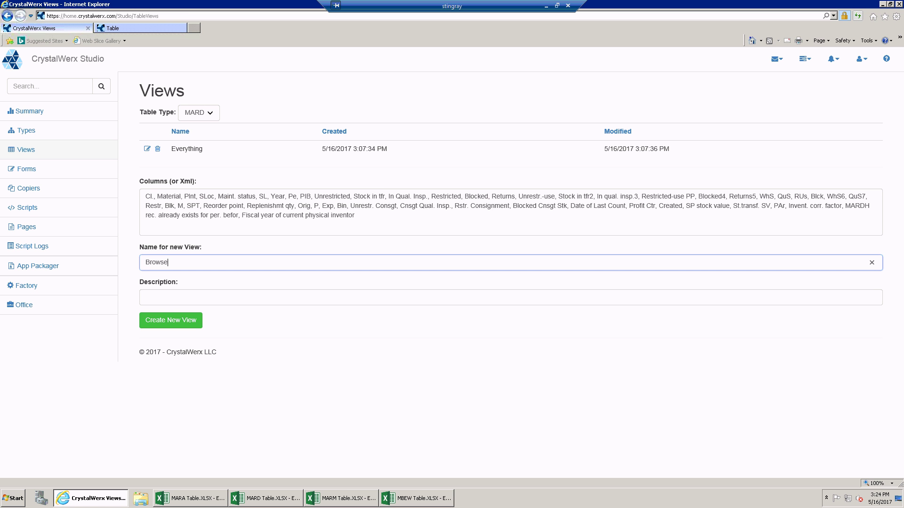
- Replace the column list with Material, Plnt, SLoc, Maint. status, Unrestricted, Bin, Date of Last Count and create the view
left_click(385, 220)
key("shift+Home")
key("BackSpace")
key("ctrl+a")
key("BackSpace")
type("Material, Plnt, SLoc, Maint. status, Unrestricted, Bin, Date of Last Count")
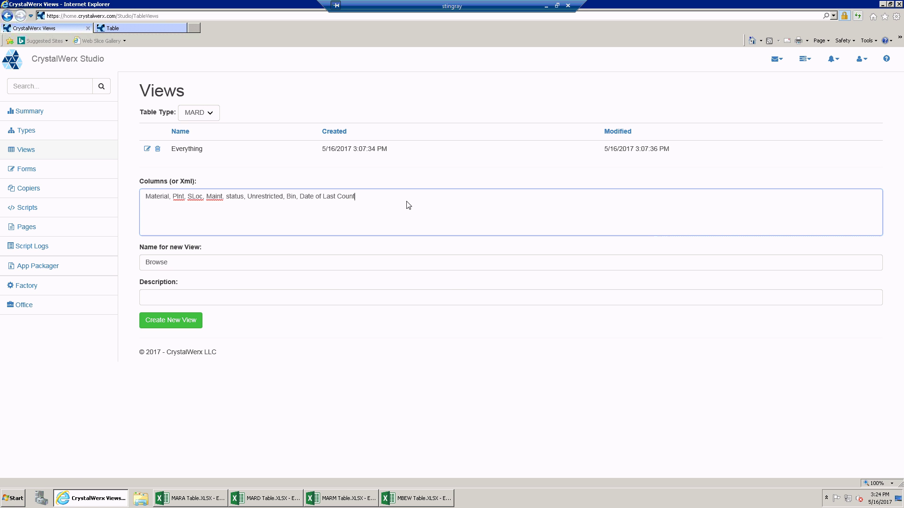
left_click(183, 321)
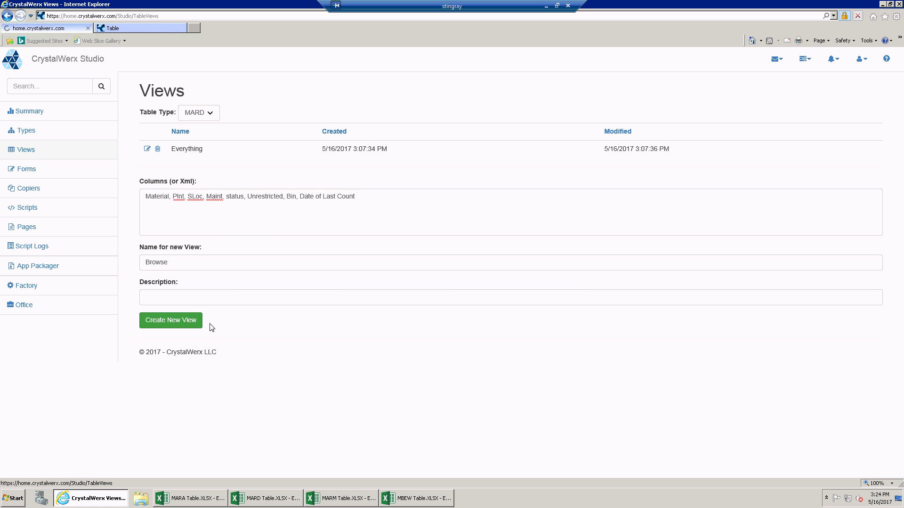
- Create a MARM view named Browse with the columns Material, Length, Width, Height, Unit of Dimension, Volume, VUn, Gross Weight, WUn
left_click(213, 116)
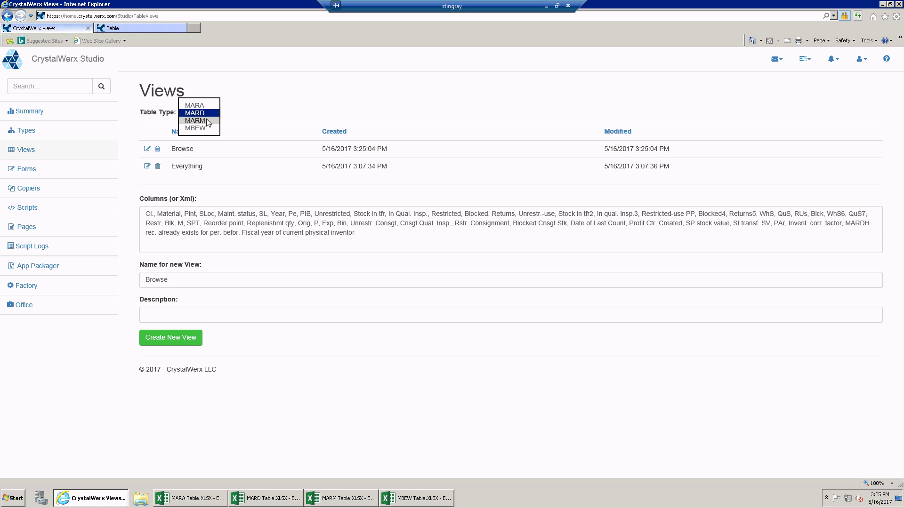
left_click(208, 122)
left_click(187, 264)
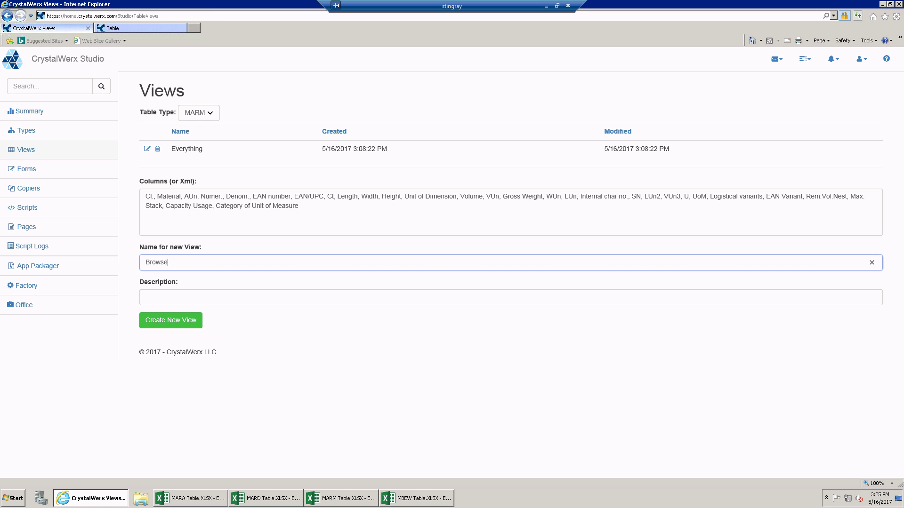
left_click(390, 217)
key("ctrl+a")
key("BackSpace")
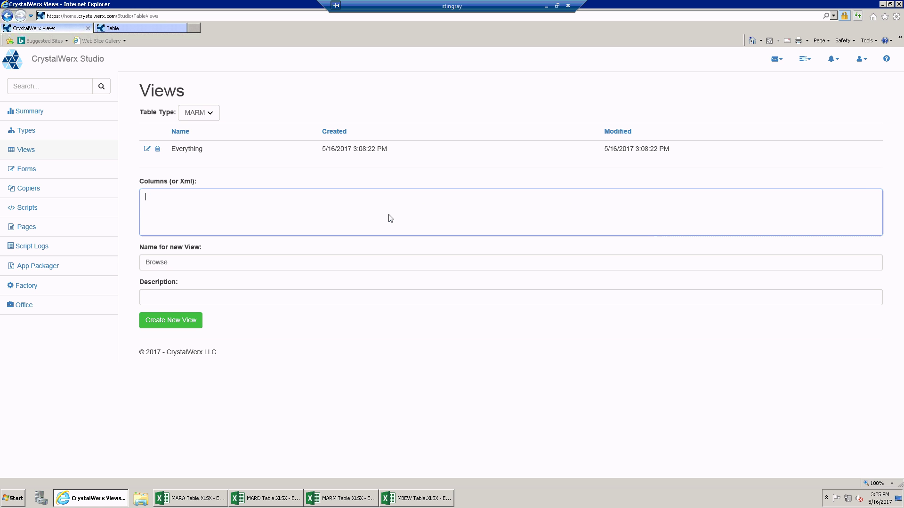
type("Material, Length, Width, Height, Unit of Dimension, Volume, VUn, Gross Weight, WUn")
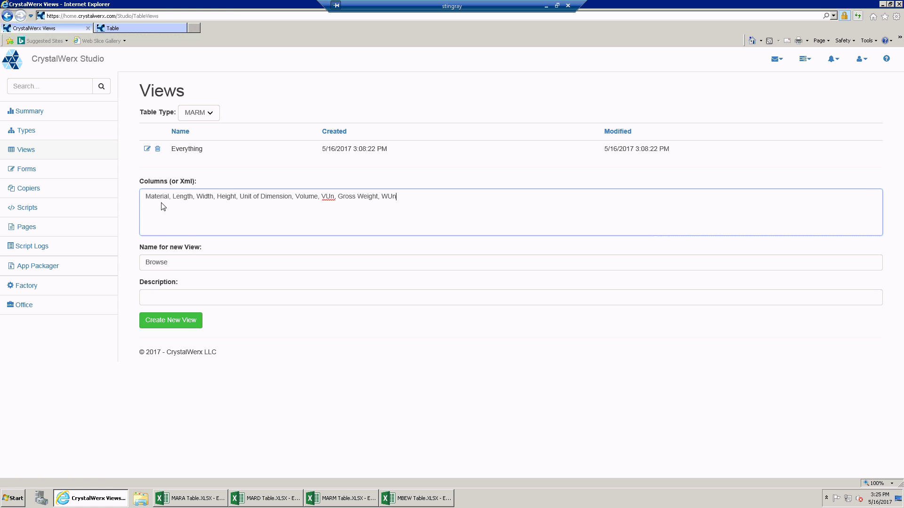
left_click(190, 317)
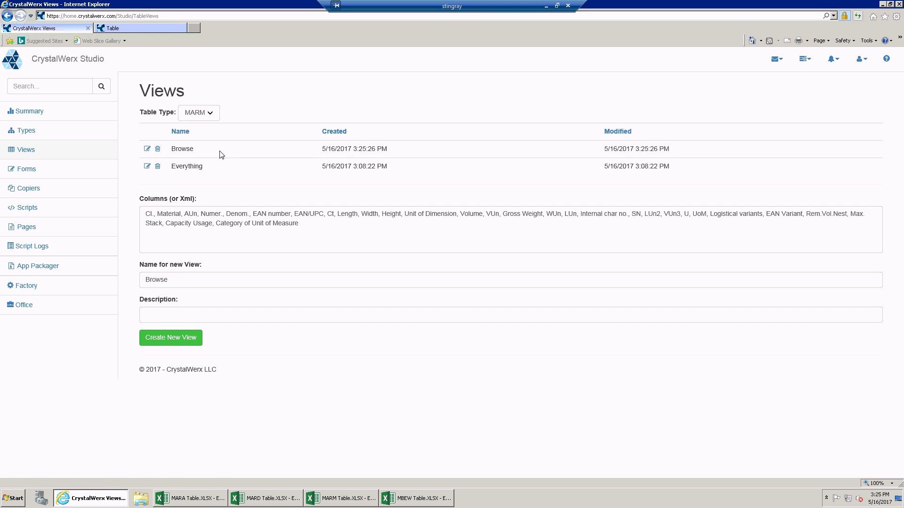
- Create an MBEW view named Browse with the columns ValA, Total Stock, Total Value, Pr., MovAvgPrice, Standard price, per
left_click(208, 115)
left_click(200, 126)
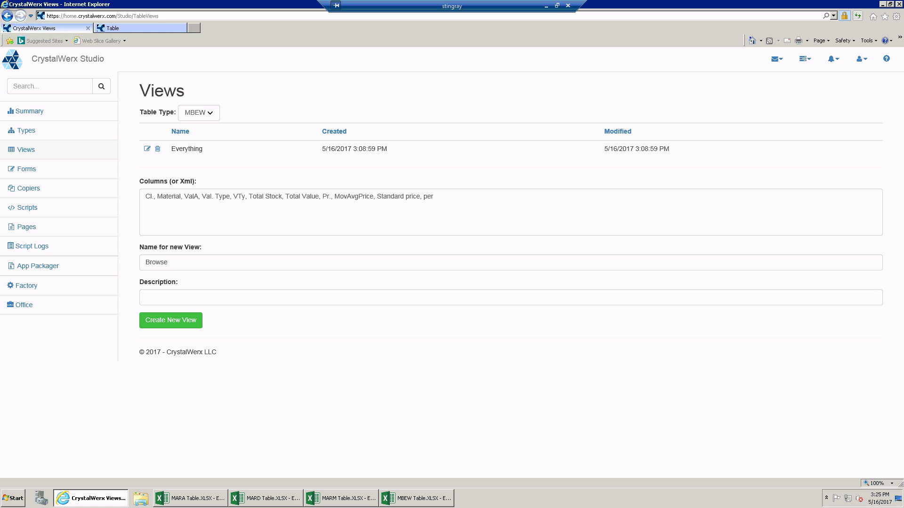
left_click(296, 217)
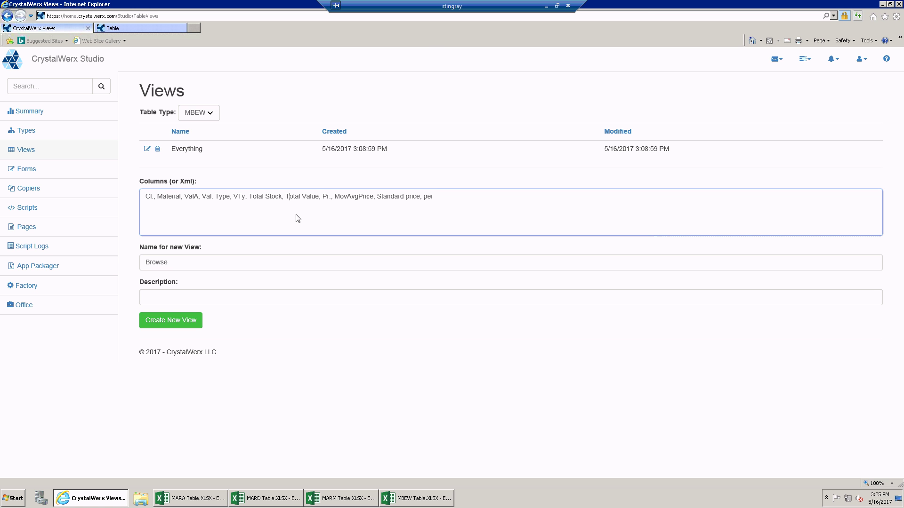
key("ctrl+a")
type("ValA, Total Stock, Total Value, Pr., MovAvgPrice, Standard price, per")
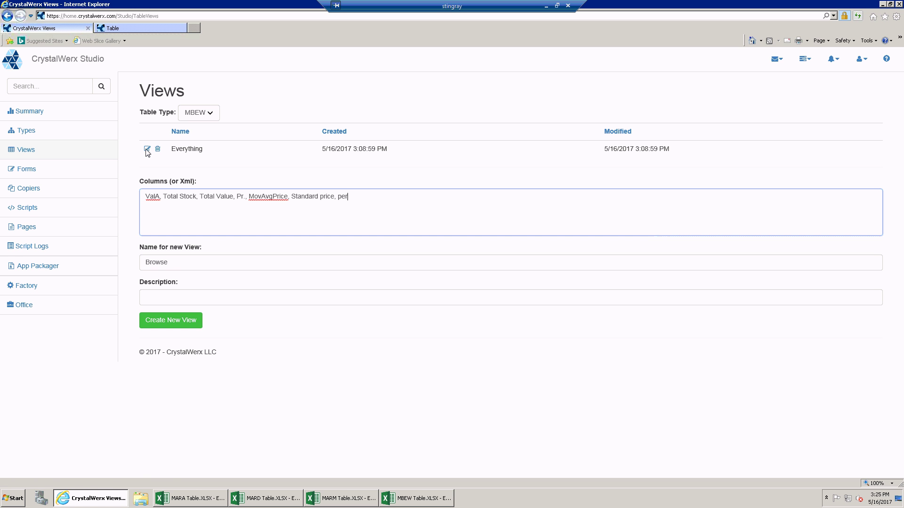
left_click(160, 317)
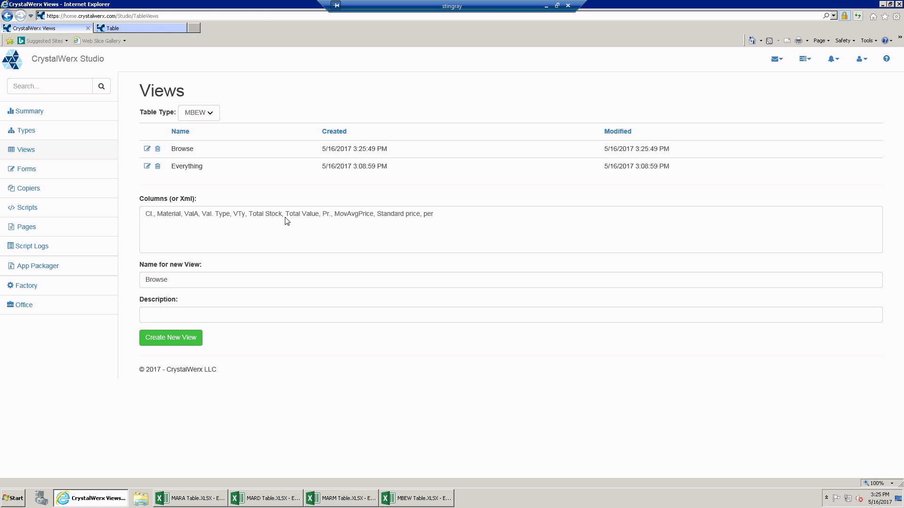
- Try removing Total Stock from the MBEW Browse view's column list, and return to the Views page without updating it
left_click(146, 149)
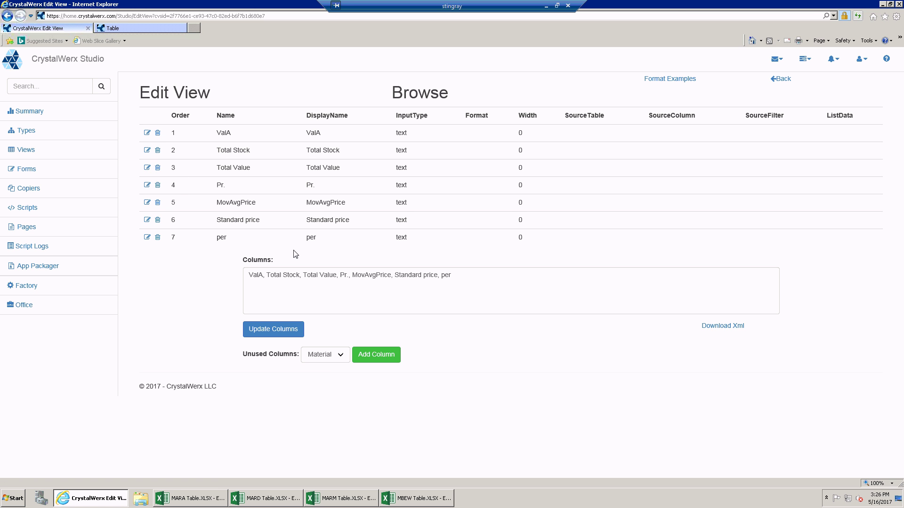
left_click(302, 277)
key("ctrl+shift+Left")
key("ctrl+shift+Left")
key("Delete")
key("Delete")
key("Delete")
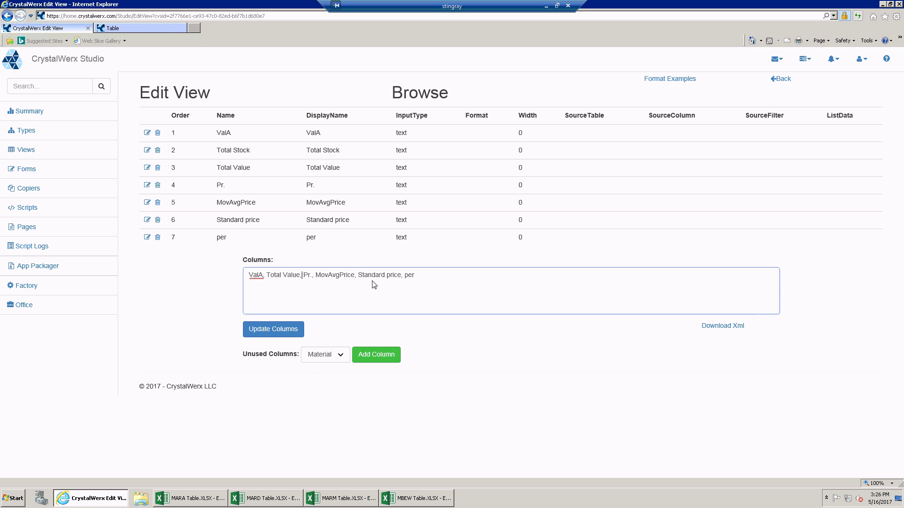
left_click(342, 355)
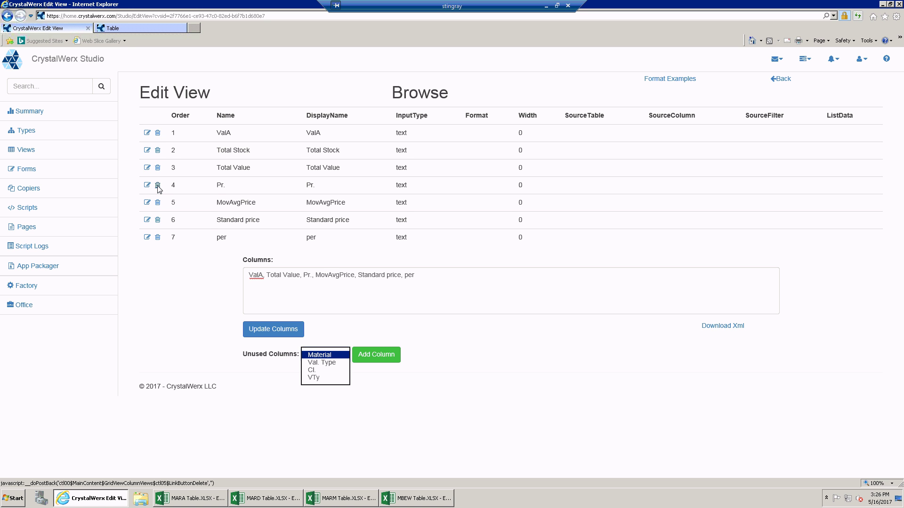
double_click(339, 276)
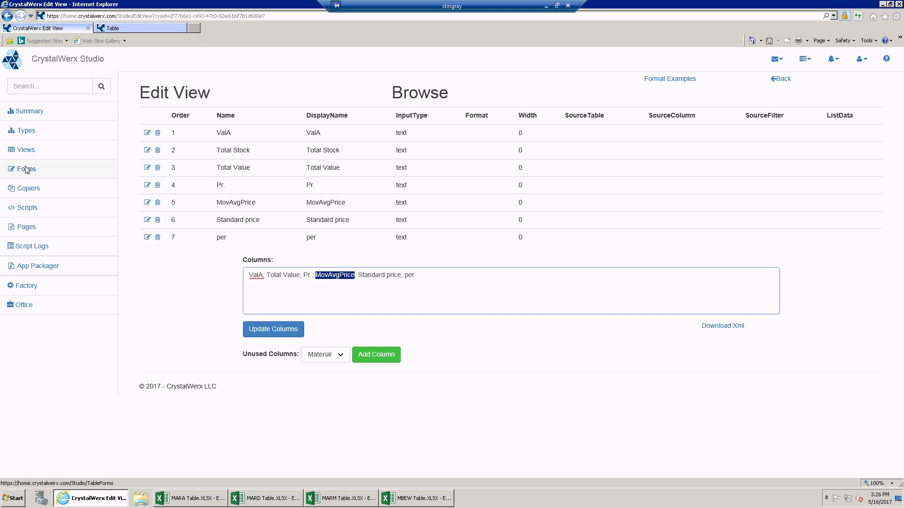
left_click(31, 134)
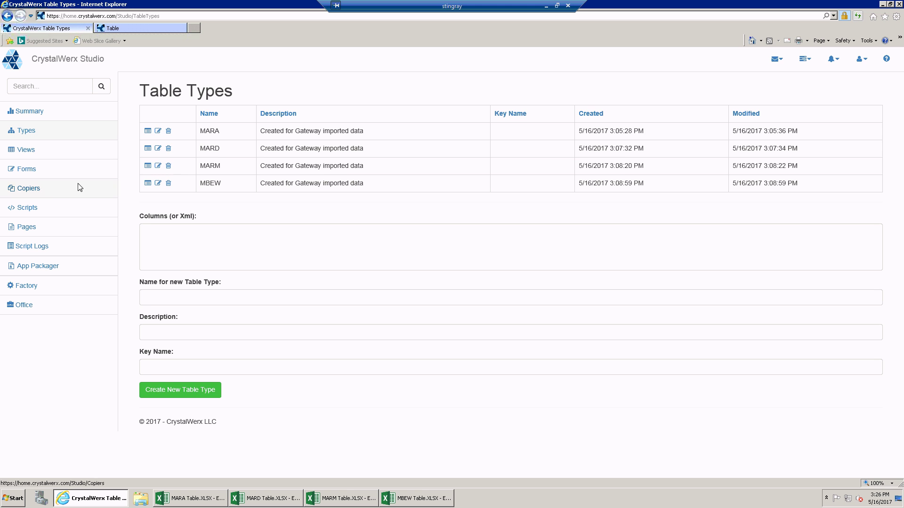
left_click(32, 156)
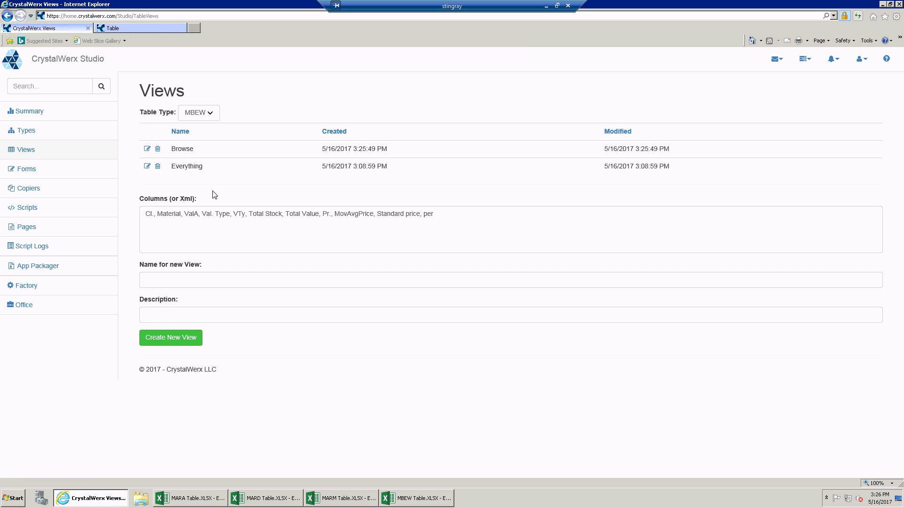
- Display the MARD, MARM and MBEW tables one after another in the Factory to check their Browse views
left_click(125, 28)
left_click(844, 79)
left_click(147, 166)
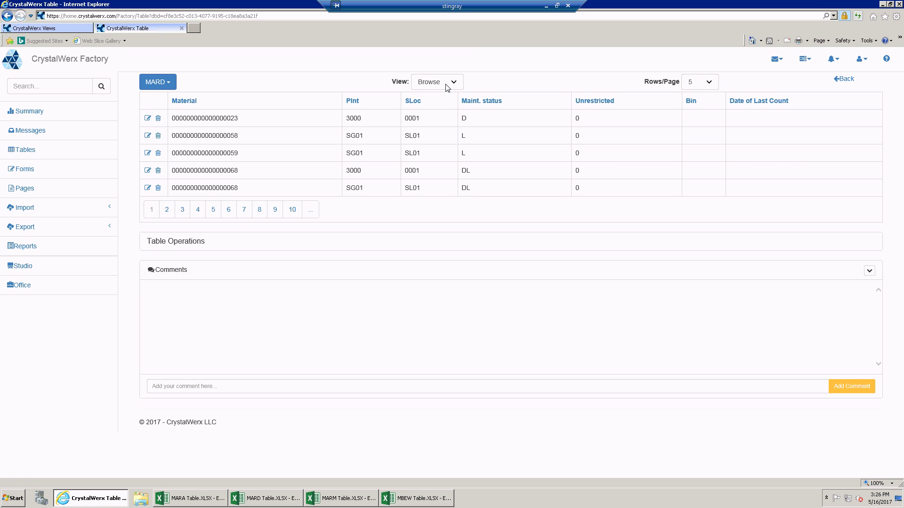
left_click(845, 79)
left_click(147, 183)
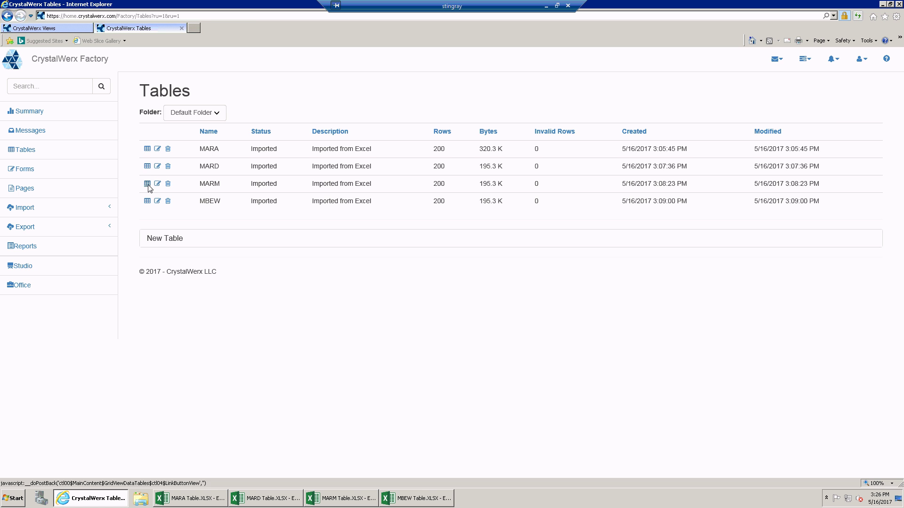
left_click(843, 79)
left_click(148, 200)
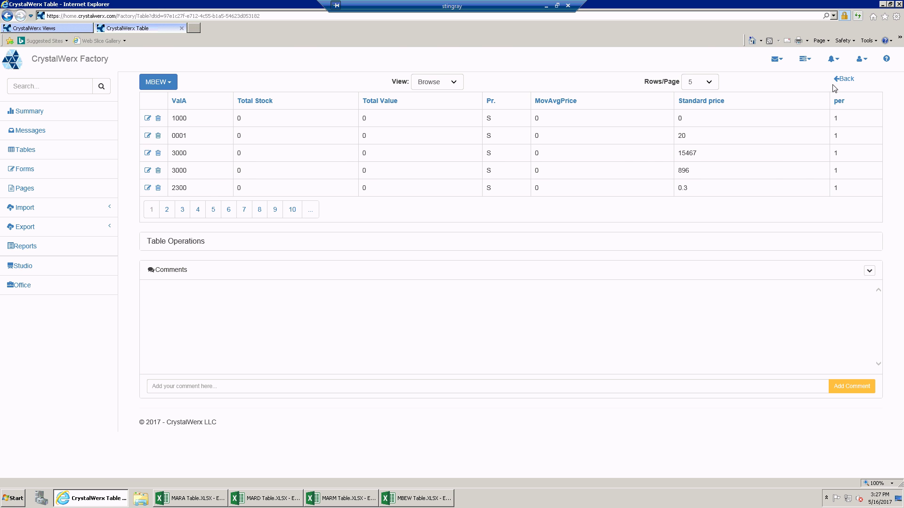
- Return to the MARM table in the Factory and sort it by Gross Weight in descending order
left_click(844, 79)
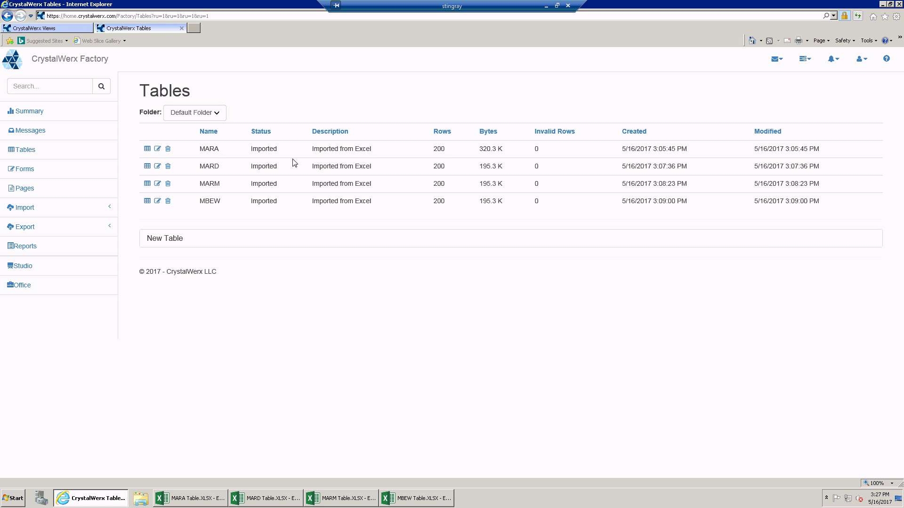
left_click(148, 184)
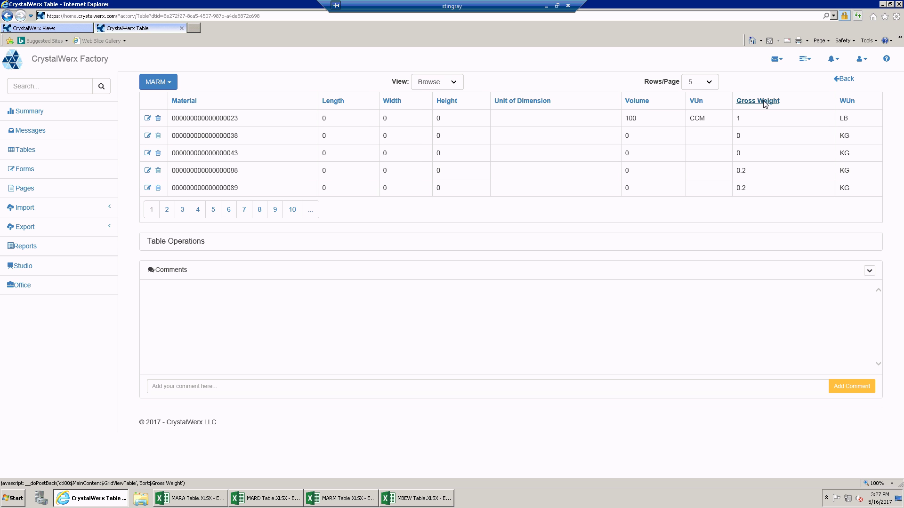
left_click(777, 105)
left_click(778, 105)
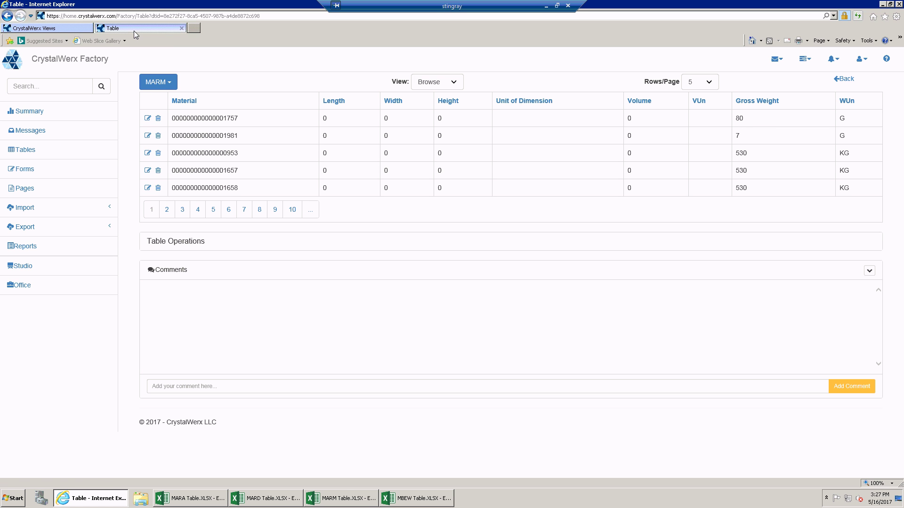
- Change the Gross Weight column of the MARM table type to decimal in the Studio and save it
left_click(61, 27)
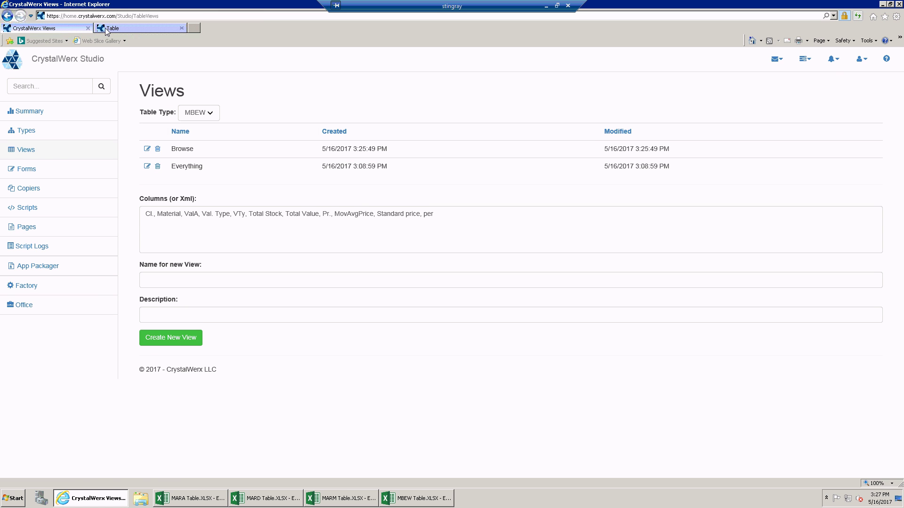
left_click(30, 133)
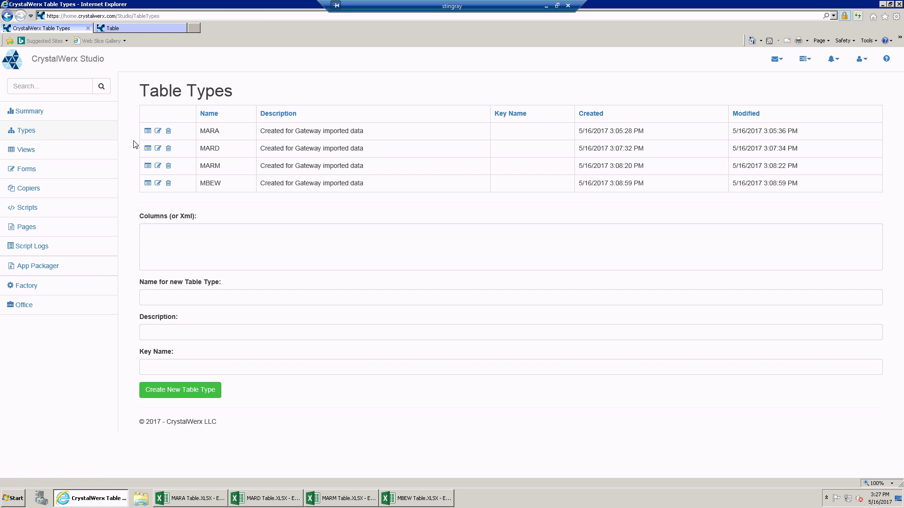
left_click(148, 166)
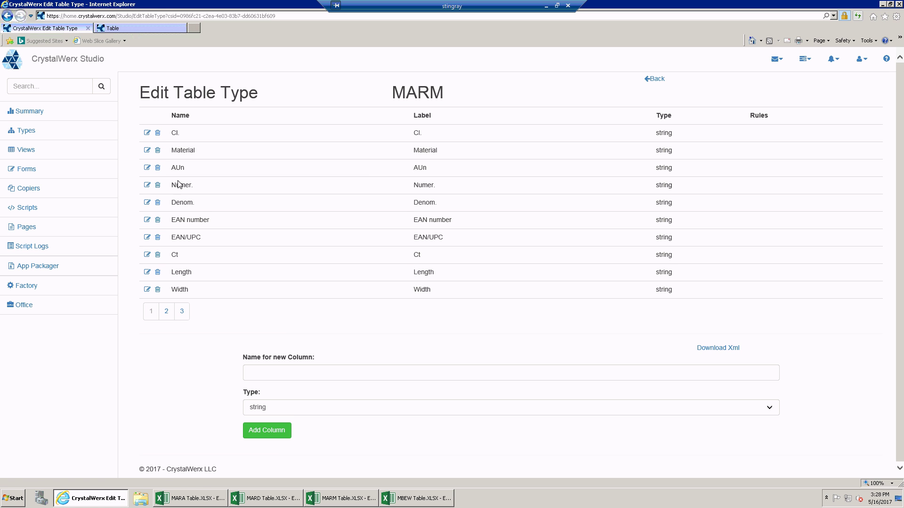
left_click(167, 312)
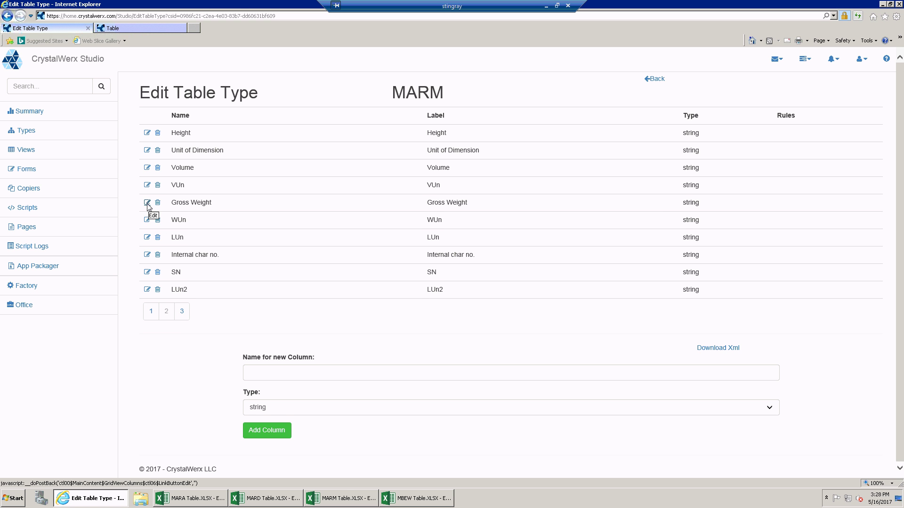
left_click(147, 202)
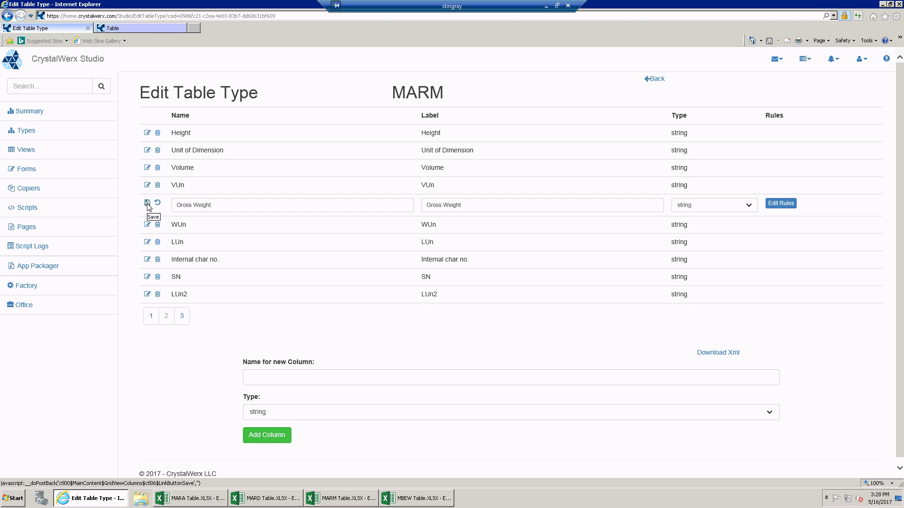
left_click(749, 209)
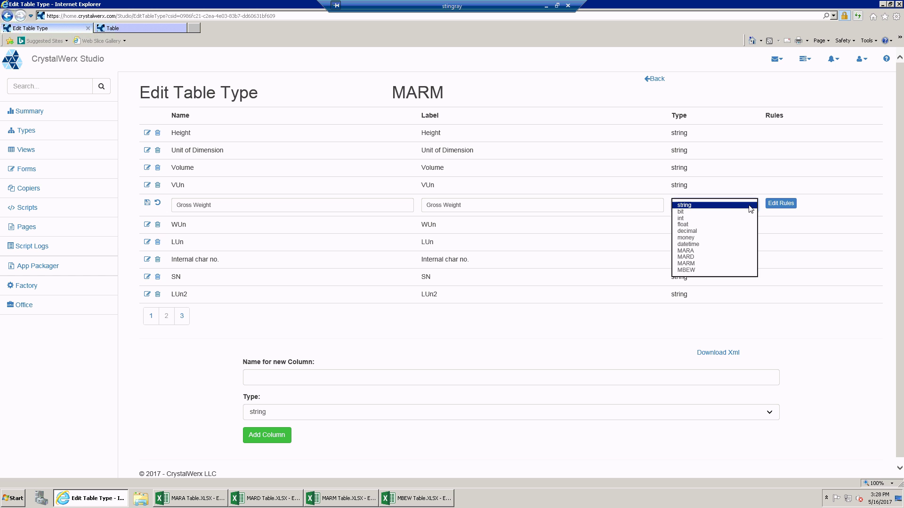
left_click(696, 230)
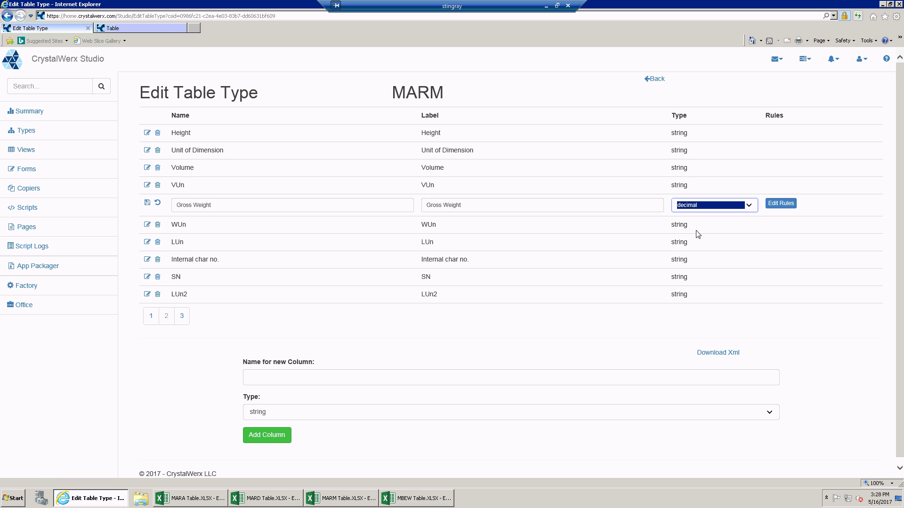
left_click(147, 204)
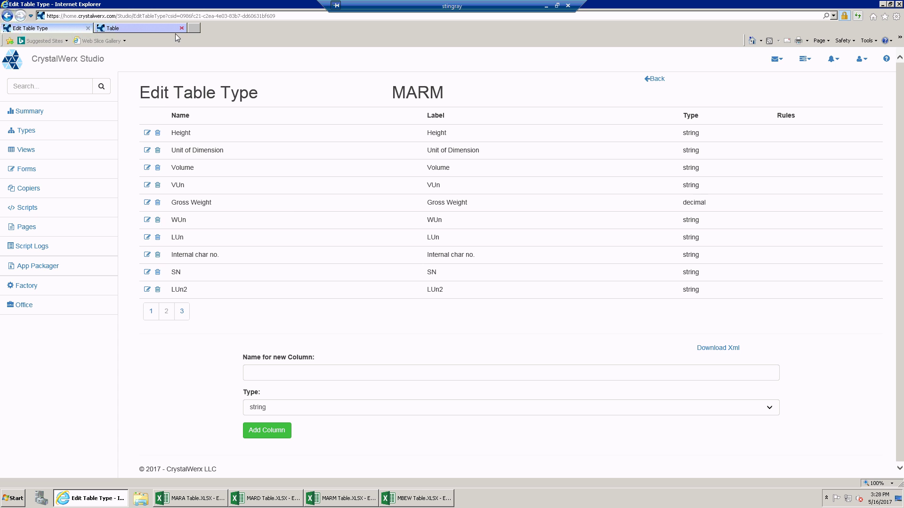
- Reopen the MARM table in the Factory and sort it by Gross Weight, first descending and finally ascending
left_click(143, 26)
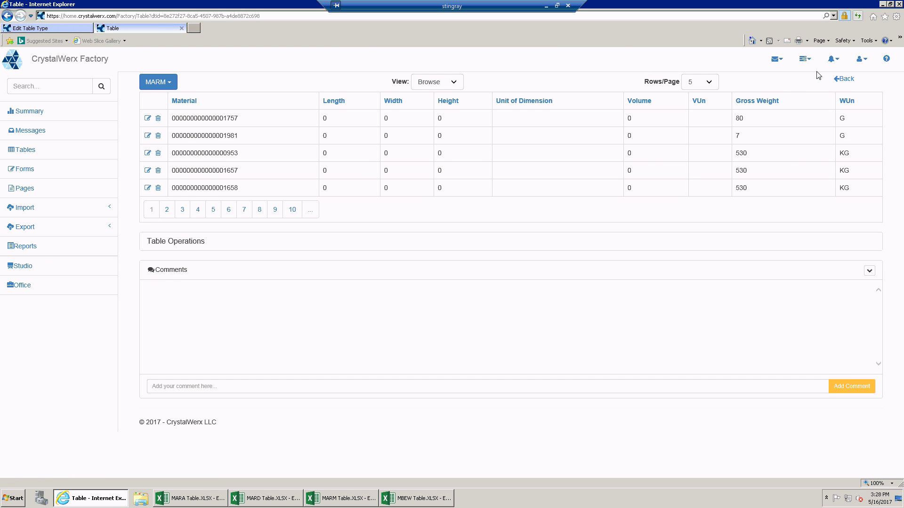
left_click(842, 80)
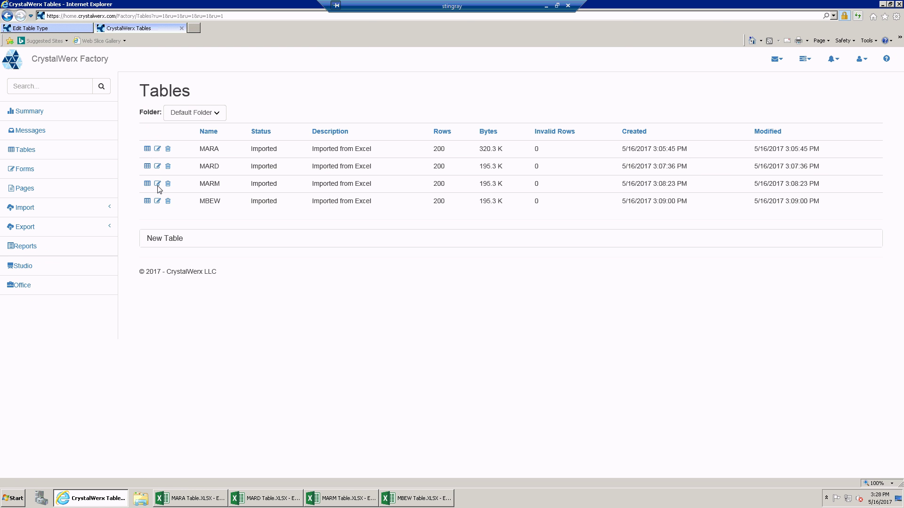
left_click(147, 184)
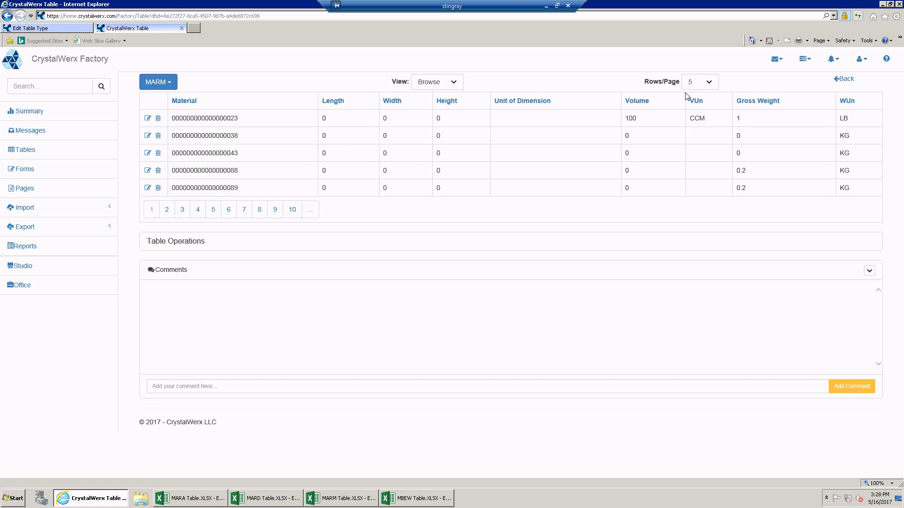
left_click(749, 105)
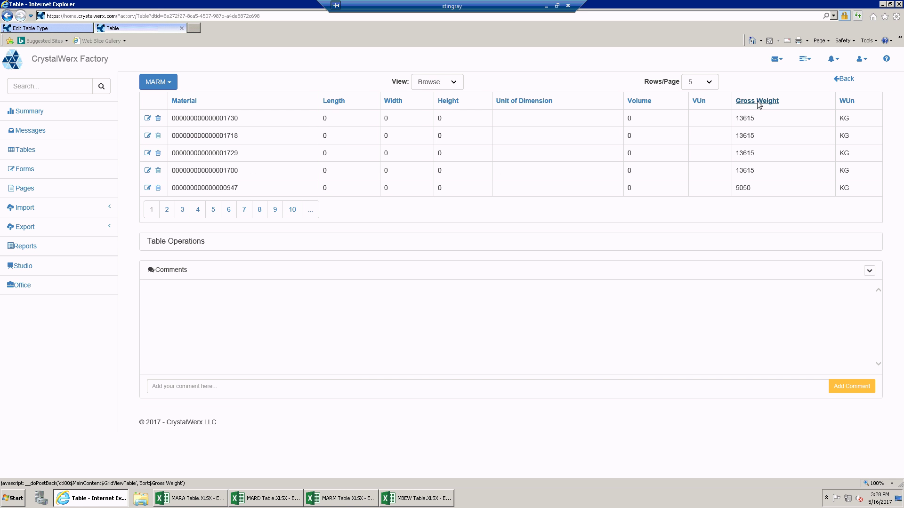
left_click(760, 104)
left_click(764, 104)
left_click(764, 103)
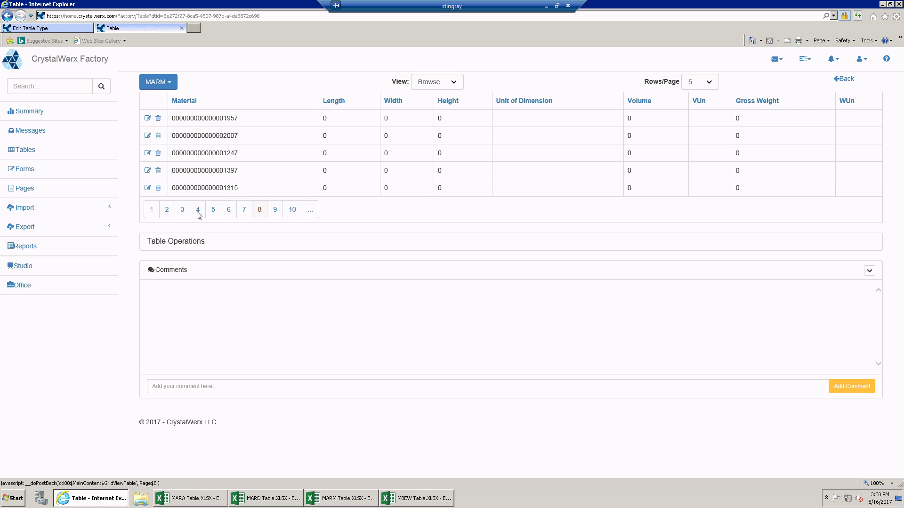
- Page through the sorted MARM rows up to page 10 to examine the Gross Weight values
left_click(181, 210)
left_click(212, 211)
left_click(244, 211)
left_click(261, 211)
left_click(292, 210)
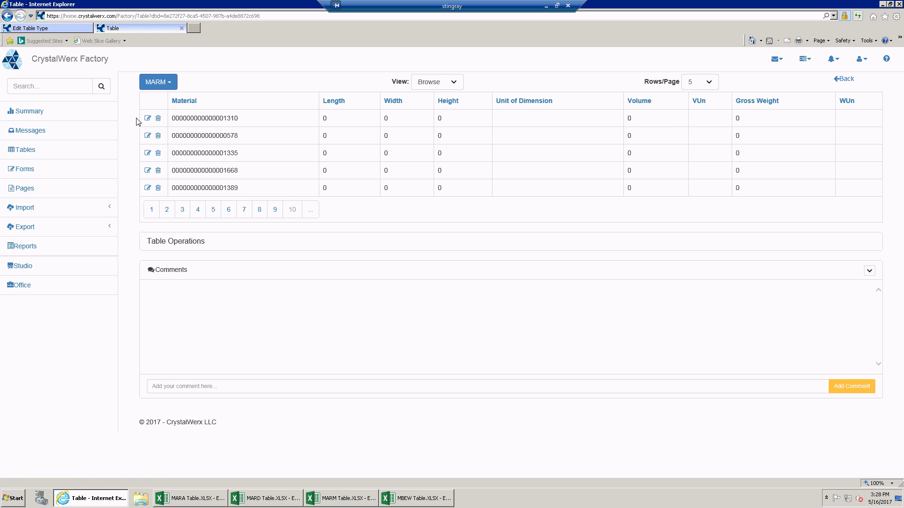
- Filter the MARM table to rows with Gross Weight greater than 0 and sort them by Gross Weight in ascending order
left_click(173, 83)
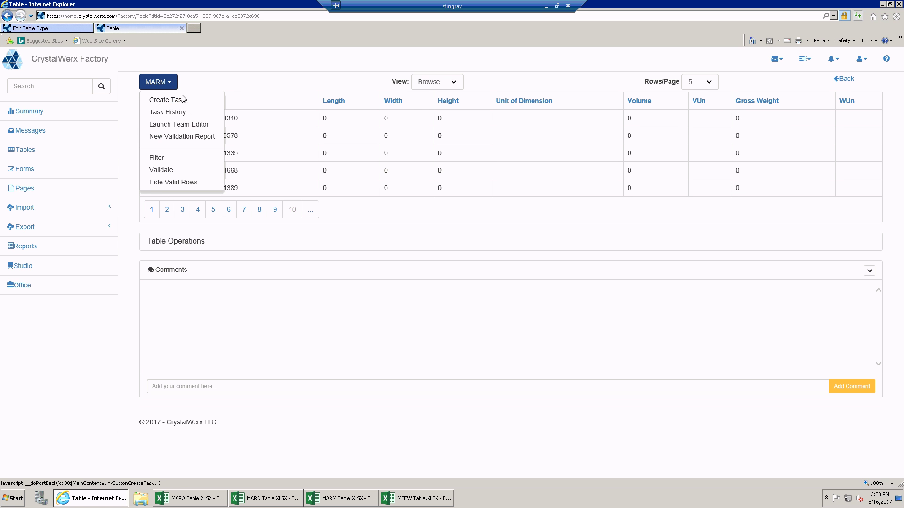
left_click(168, 157)
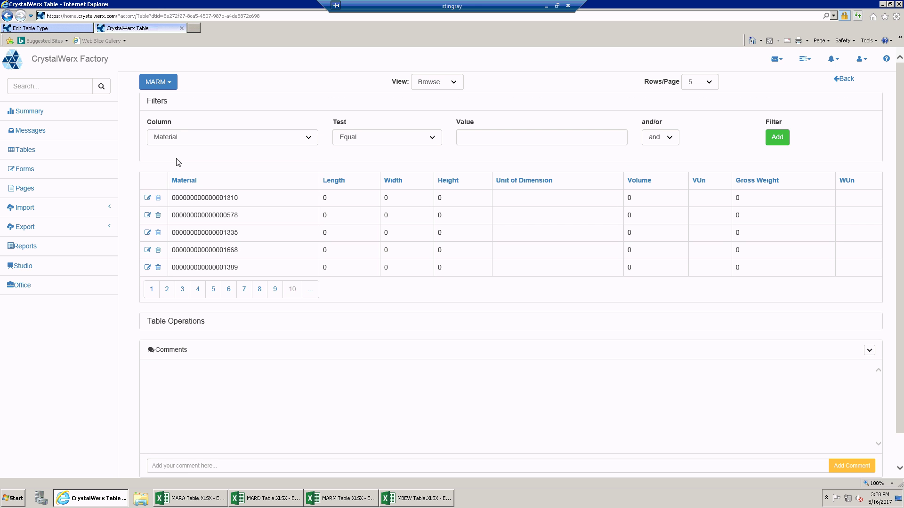
left_click(307, 139)
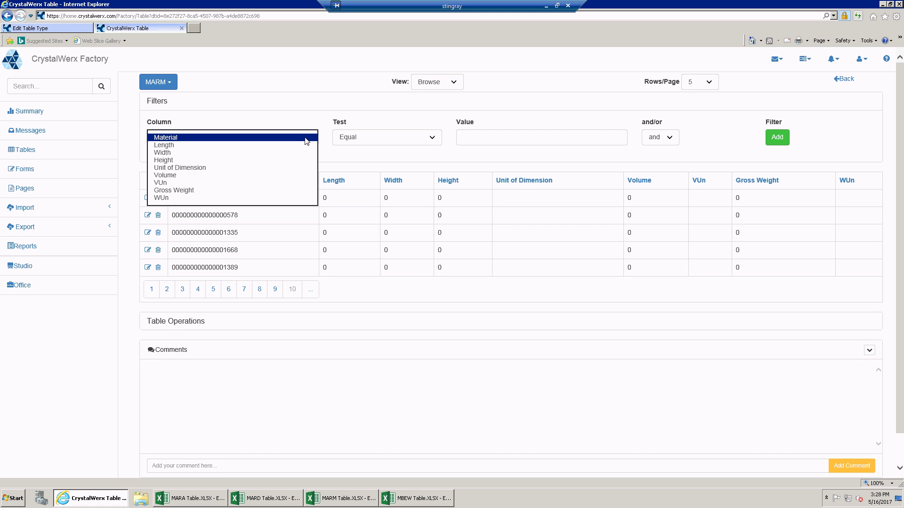
left_click(210, 190)
left_click(432, 139)
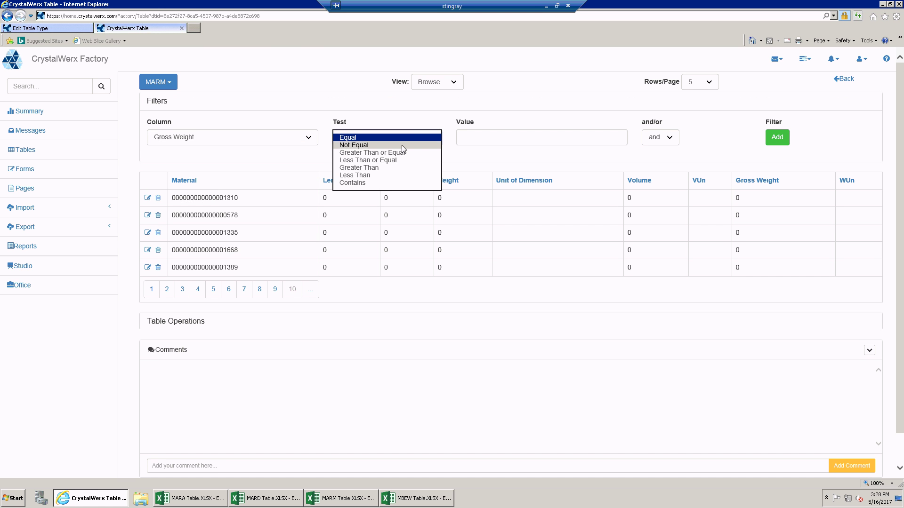
left_click(379, 168)
left_click(477, 141)
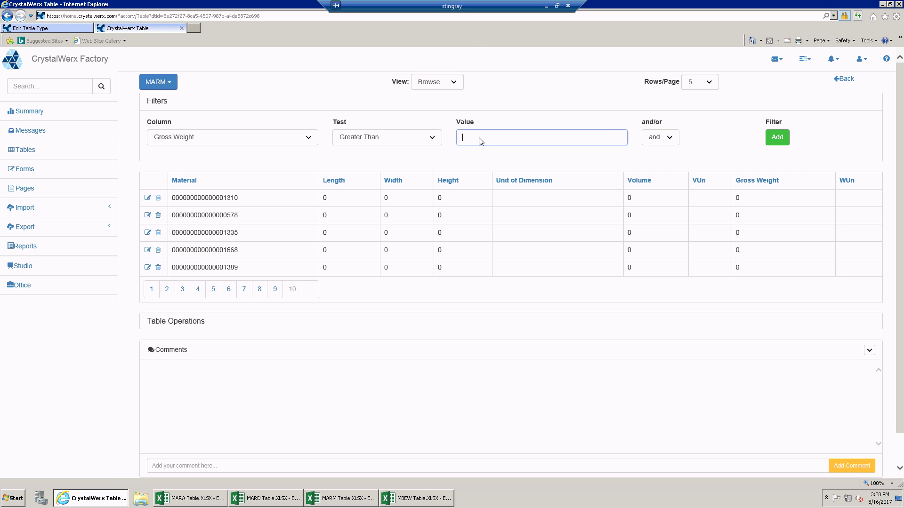
type("0")
left_click(779, 142)
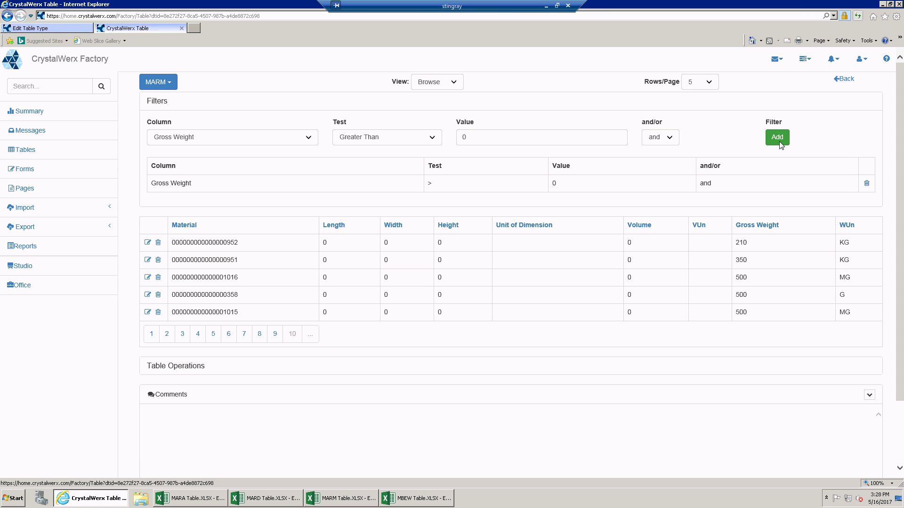
left_click(771, 230)
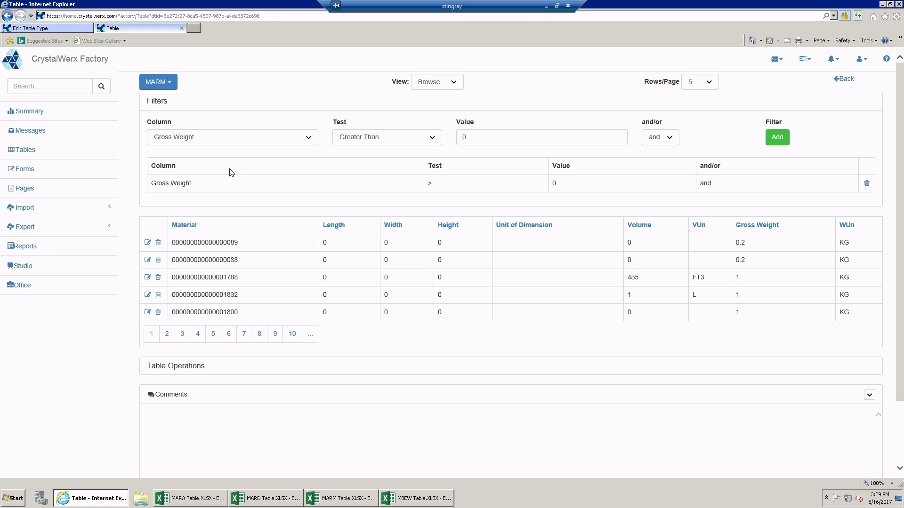
- Change the Volume column of the MARM table type to decimal in the Studio and save it
left_click(62, 28)
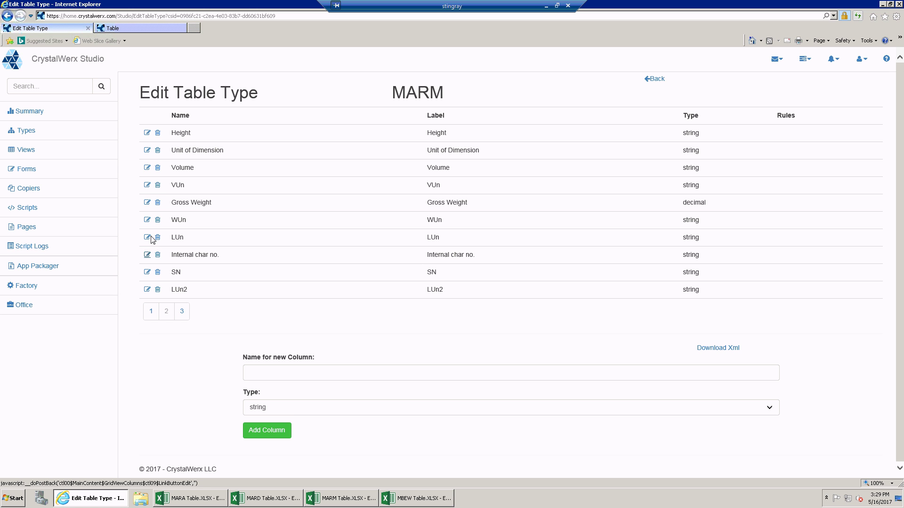
left_click(147, 168)
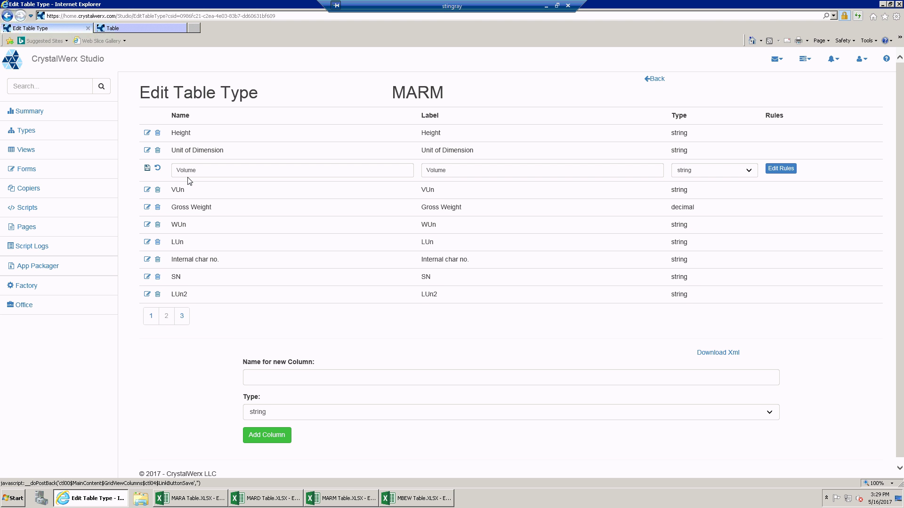
left_click(751, 173)
left_click(705, 196)
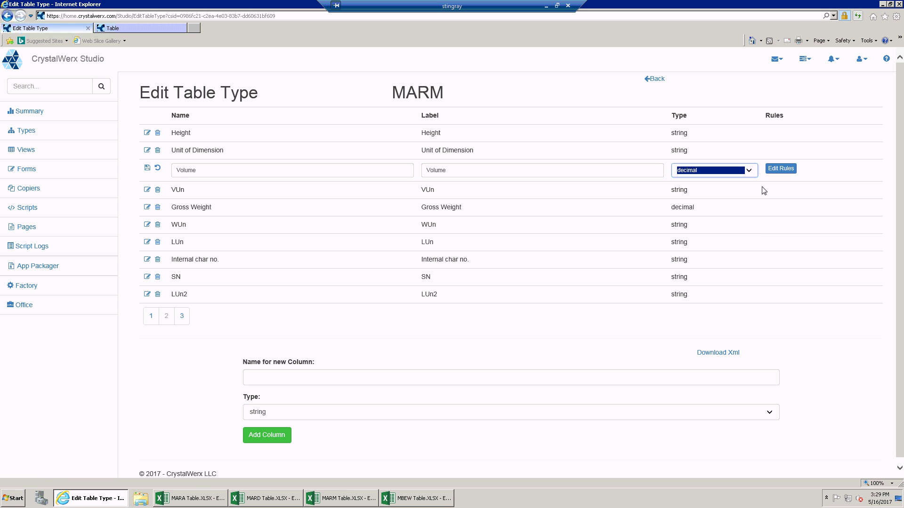
left_click(158, 169)
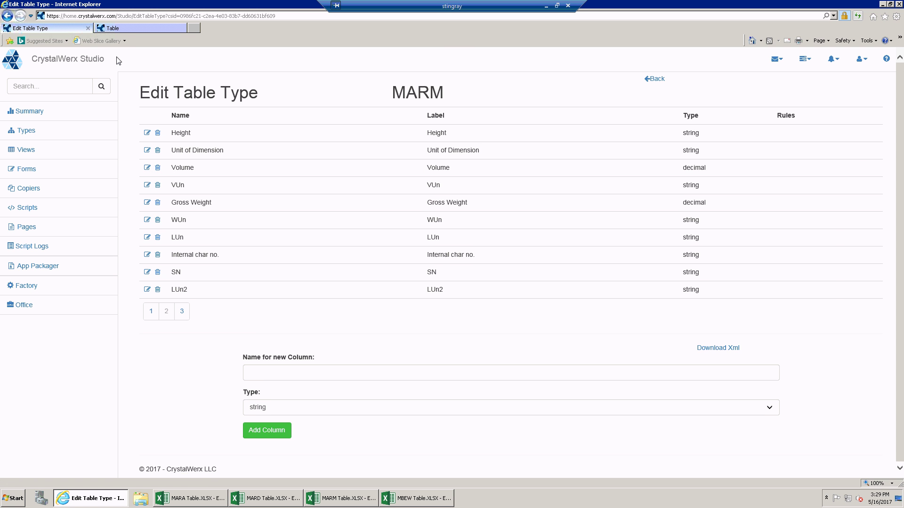
- Reload the MARM table in the Factory and sort it by Volume in descending order
left_click(118, 30)
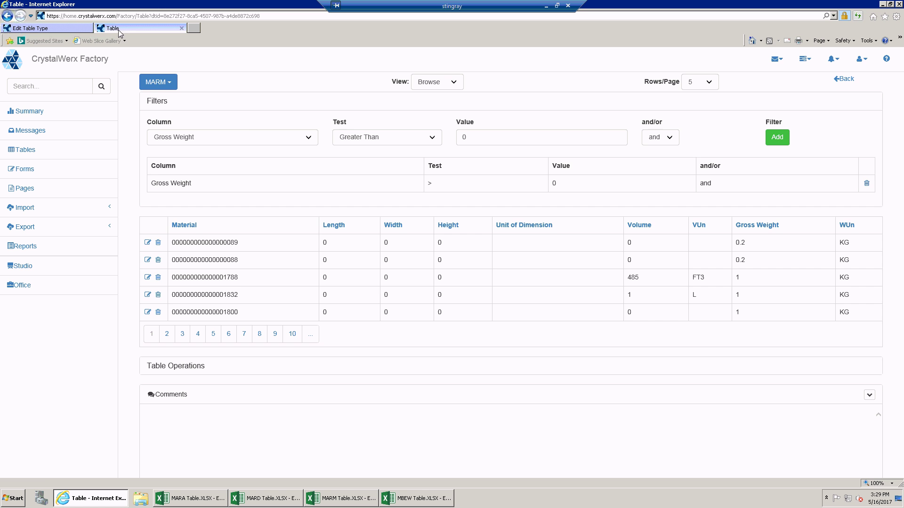
left_click(841, 79)
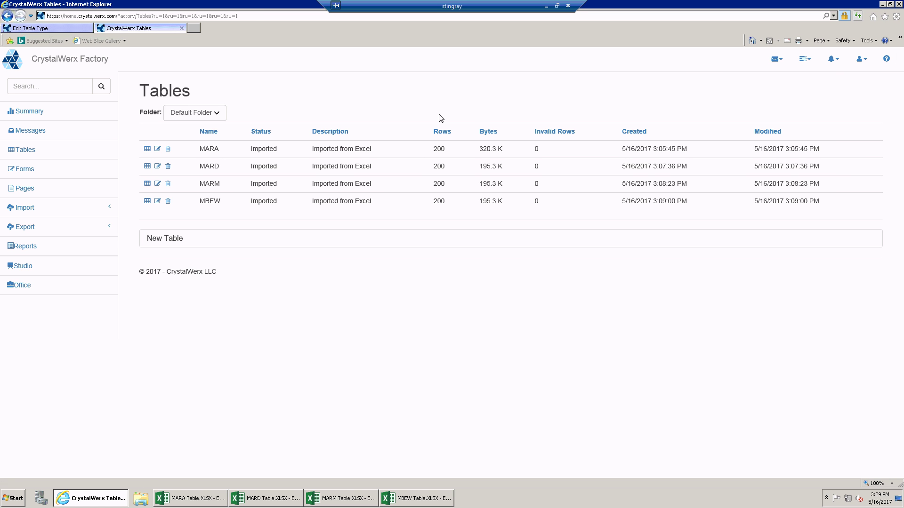
left_click(148, 184)
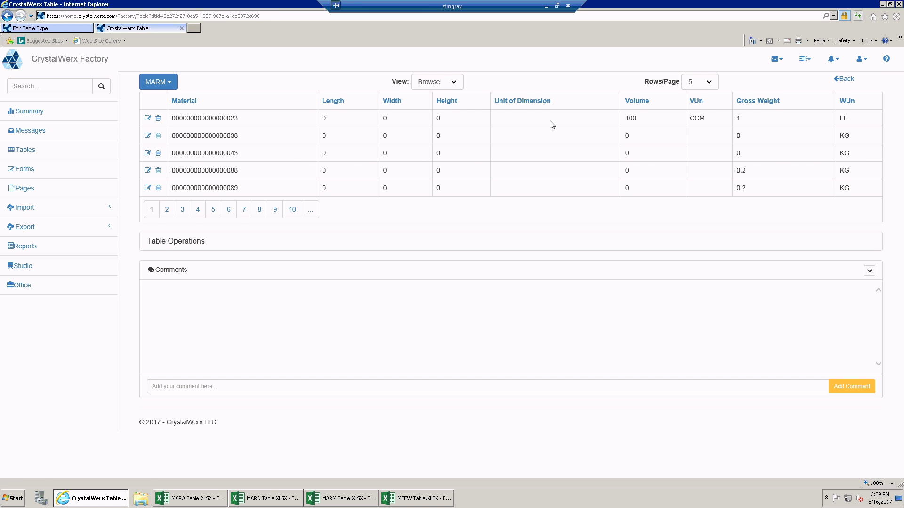
left_click(637, 100)
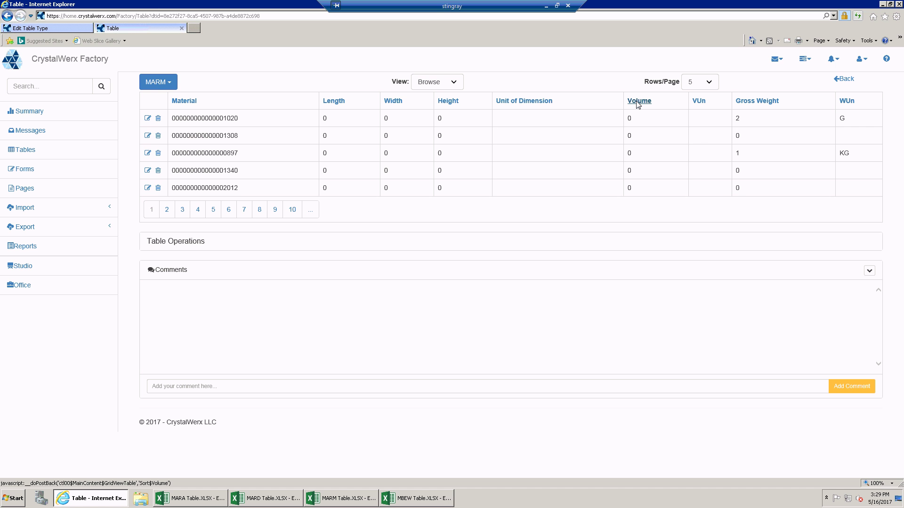
left_click(638, 101)
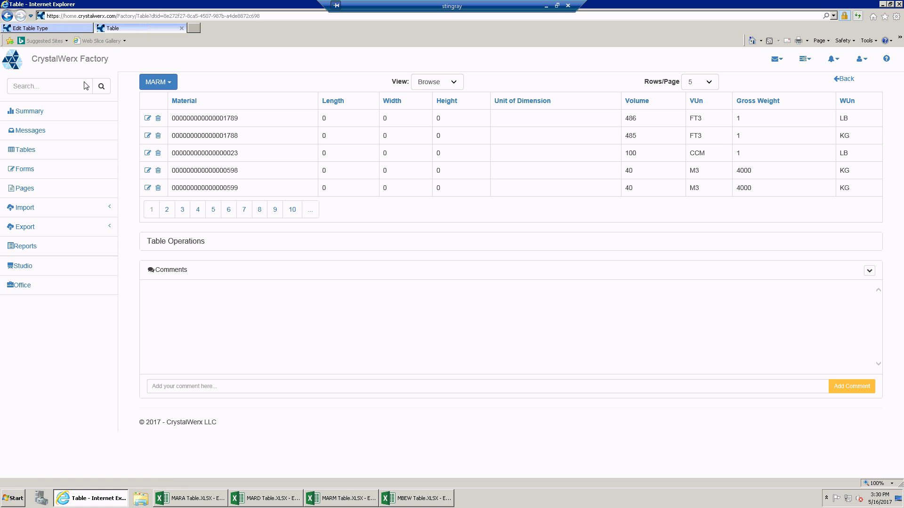
- Open the MBEW table type in the Studio, change its Total Stock column to int and save it
left_click(53, 29)
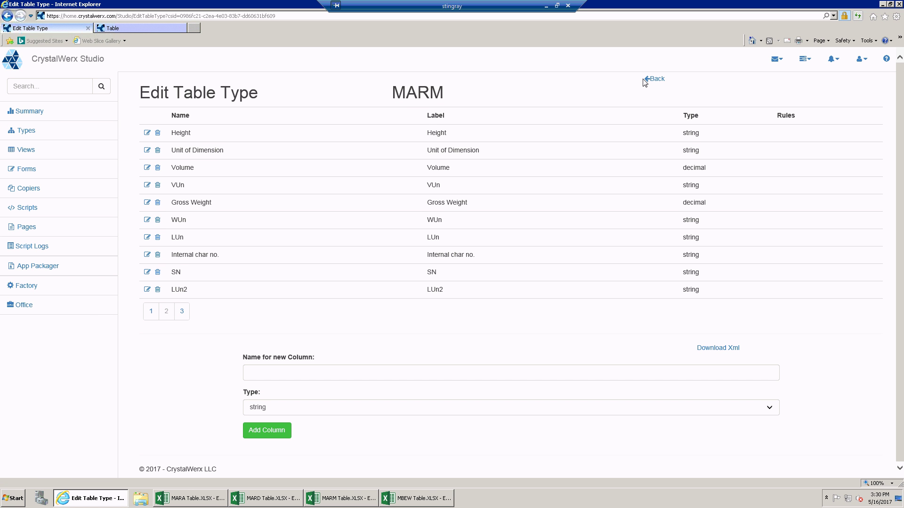
left_click(35, 134)
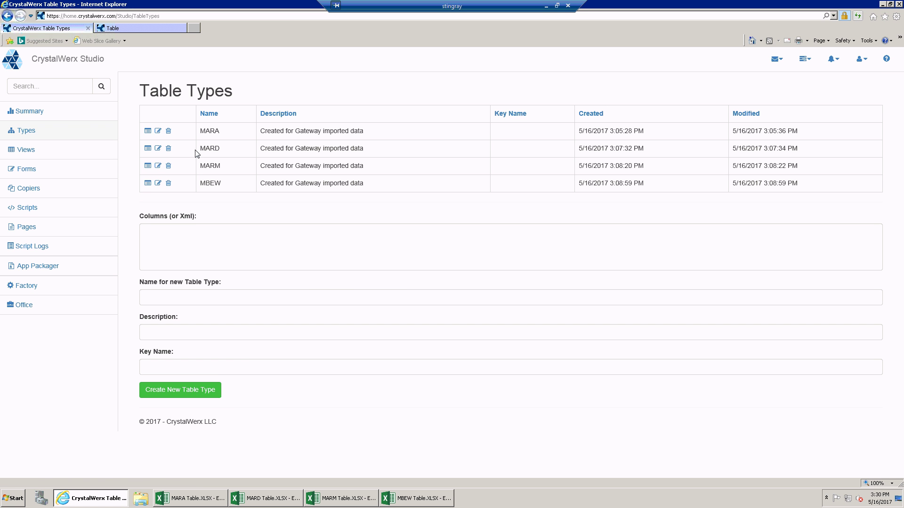
left_click(148, 184)
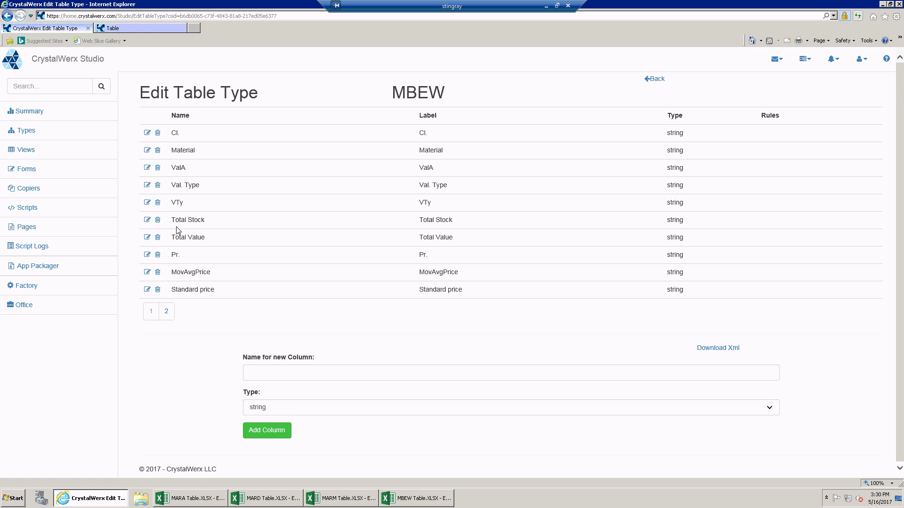
left_click(147, 220)
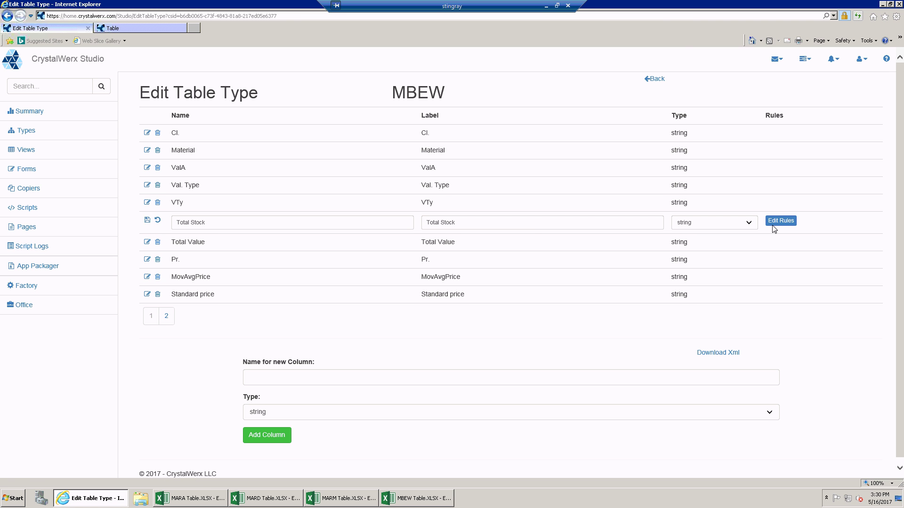
left_click(749, 223)
left_click(706, 235)
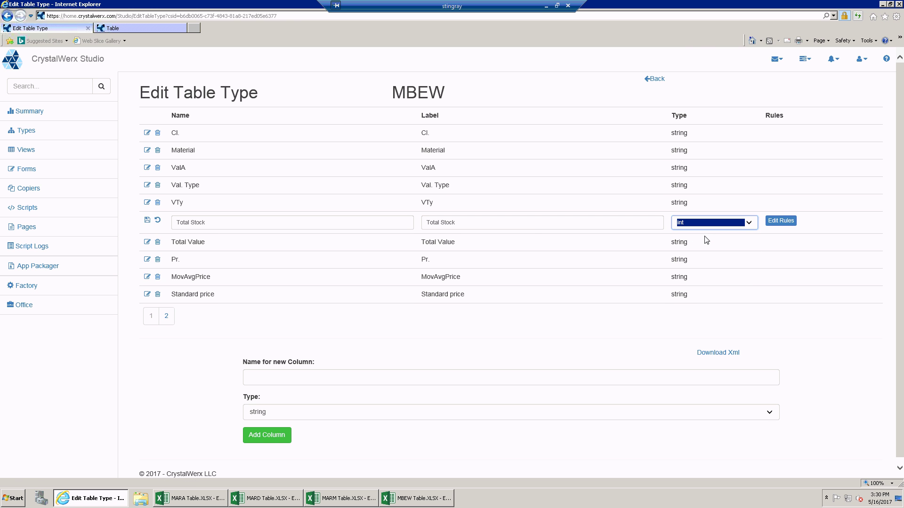
left_click(148, 220)
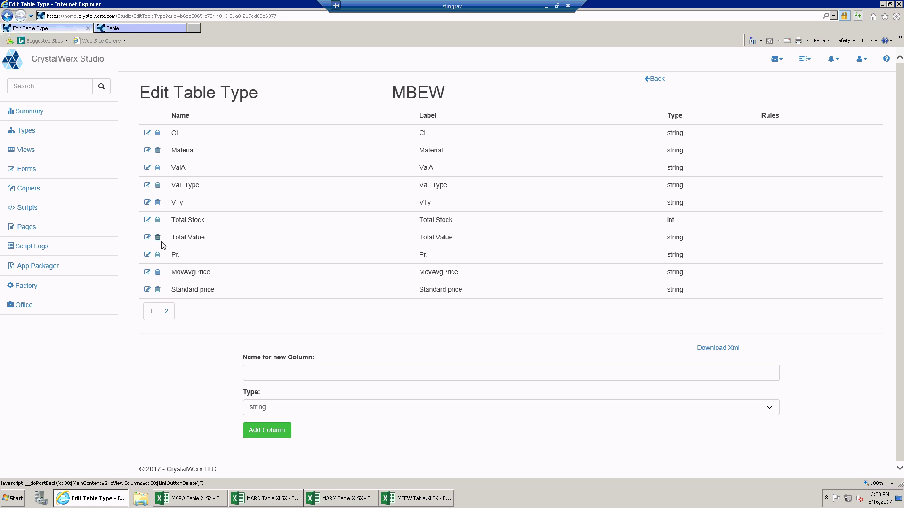
- Change the Total Value column of the MBEW table type to money and save it
left_click(148, 238)
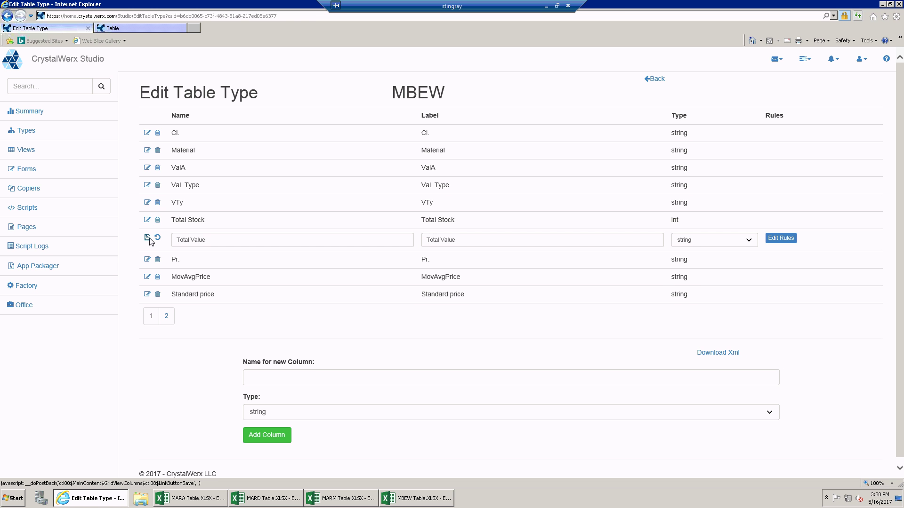
left_click(749, 240)
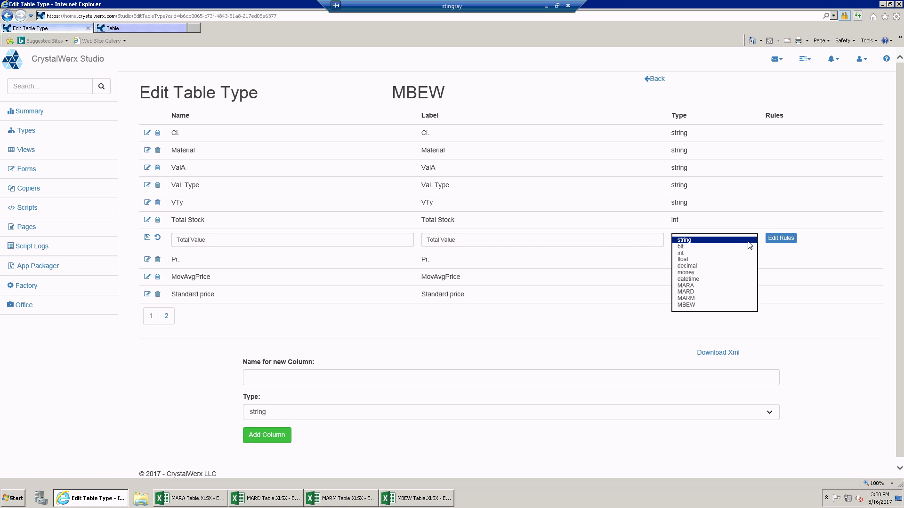
left_click(697, 272)
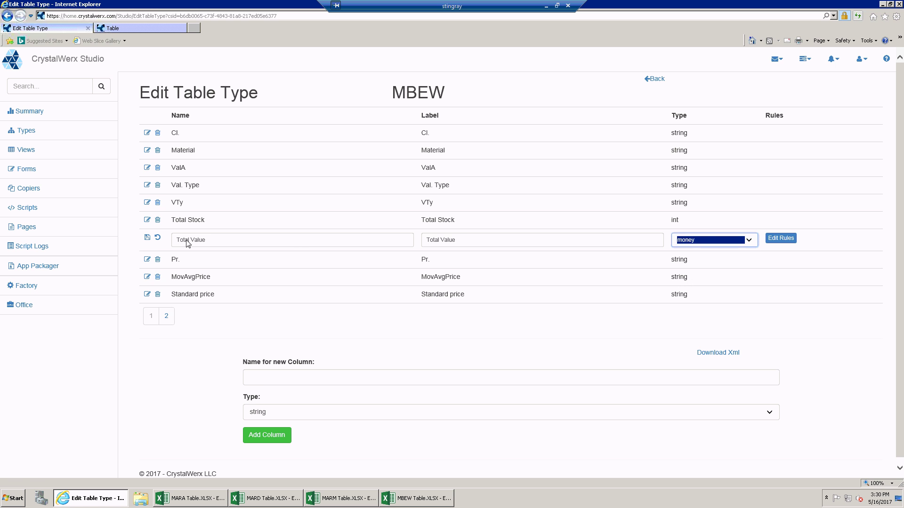
left_click(148, 238)
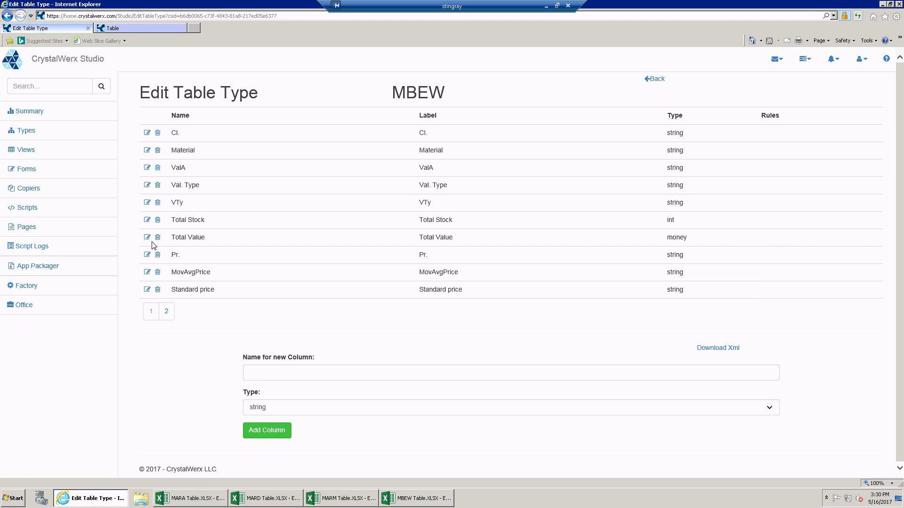
- Set the MovAvgPrice column of the MBEW table type to money and save the column
left_click(147, 272)
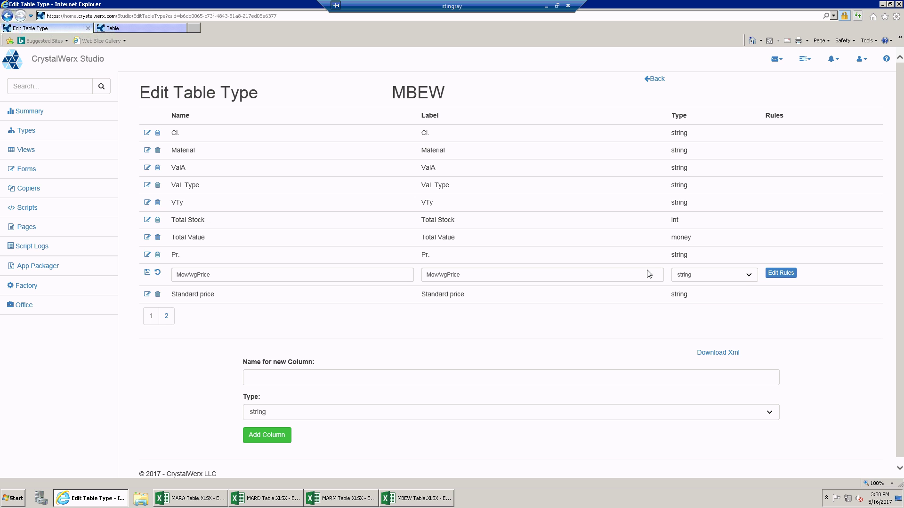
left_click(747, 279)
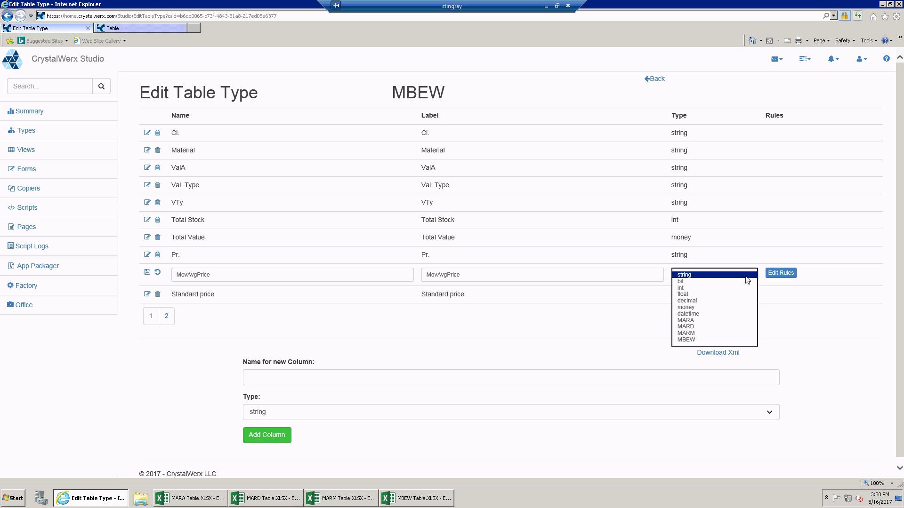
left_click(698, 308)
left_click(147, 272)
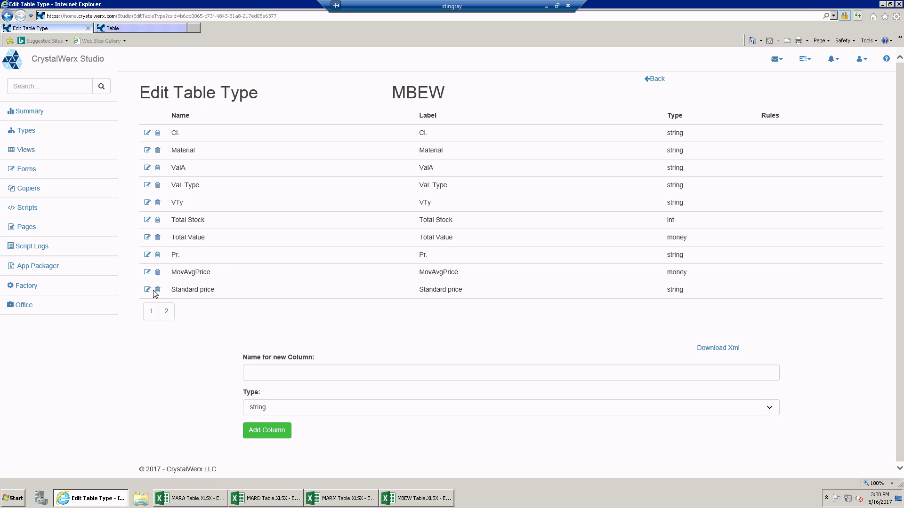
- Change the Standard price column of the MBEW table type to money and save it
left_click(147, 290)
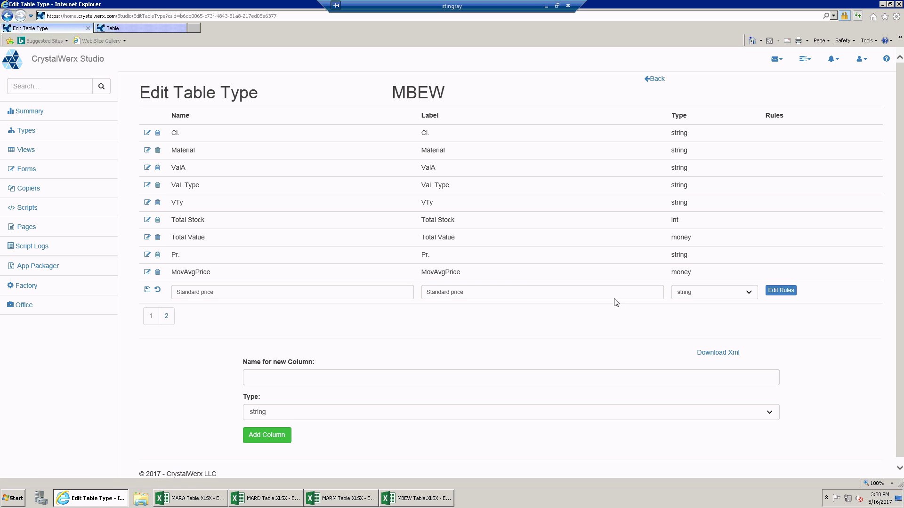
left_click(750, 293)
left_click(700, 324)
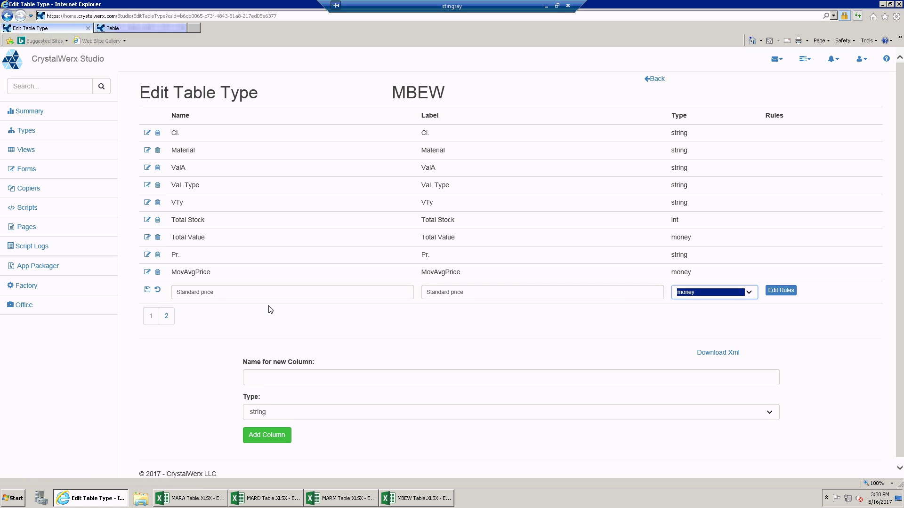
left_click(147, 290)
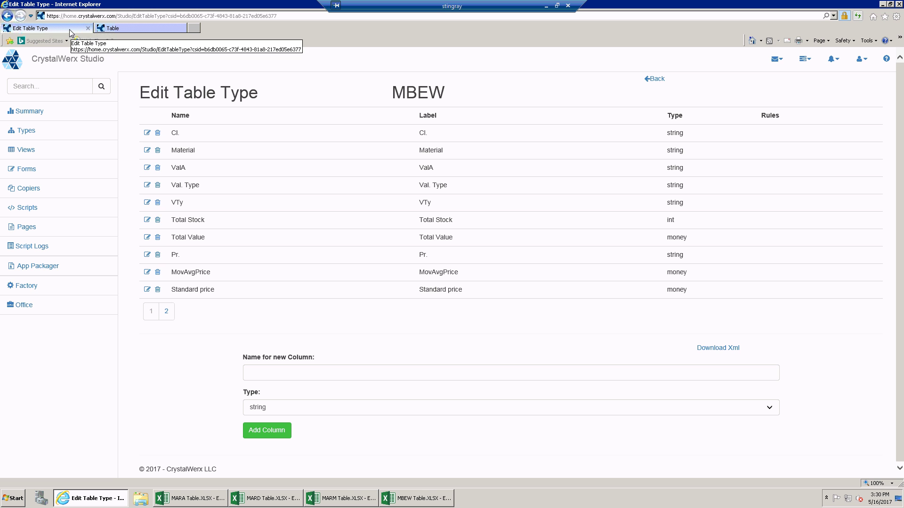
- Open the MBEW table in the Factory and sort it by Total Stock
left_click(97, 29)
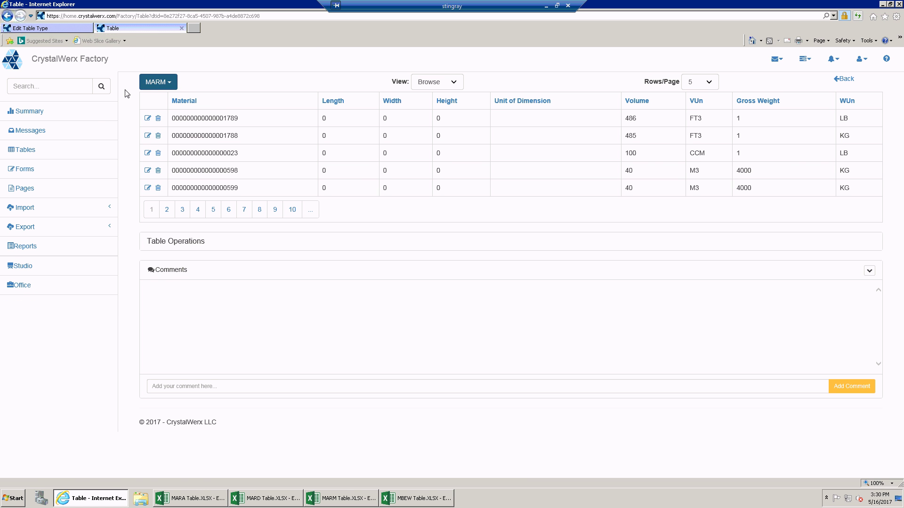
left_click(21, 151)
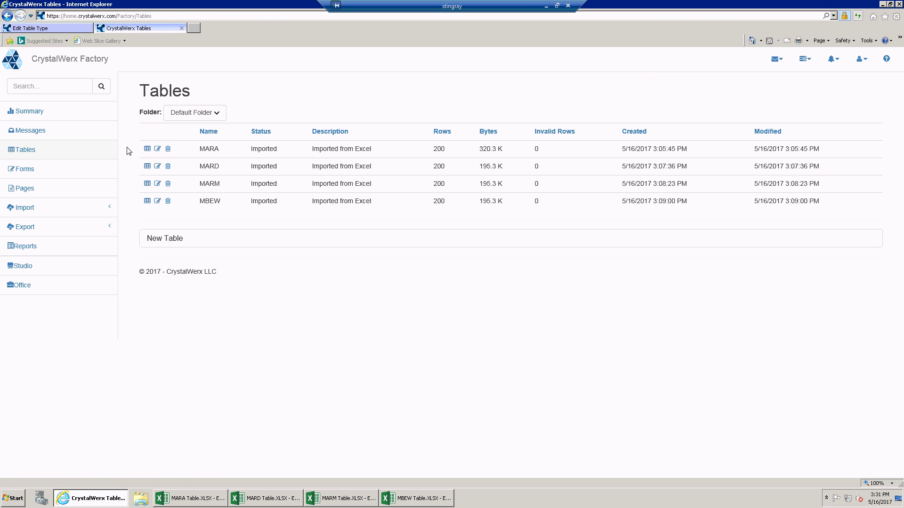
left_click(148, 201)
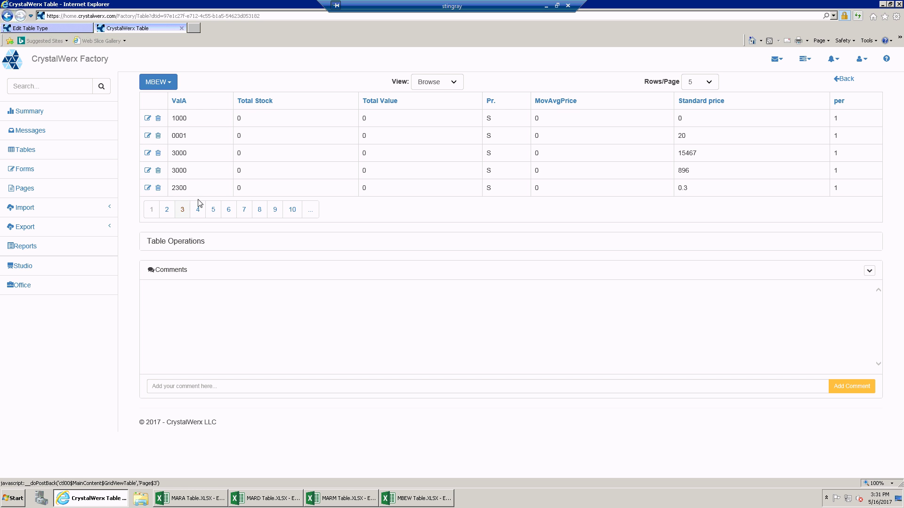
left_click(262, 102)
left_click(259, 103)
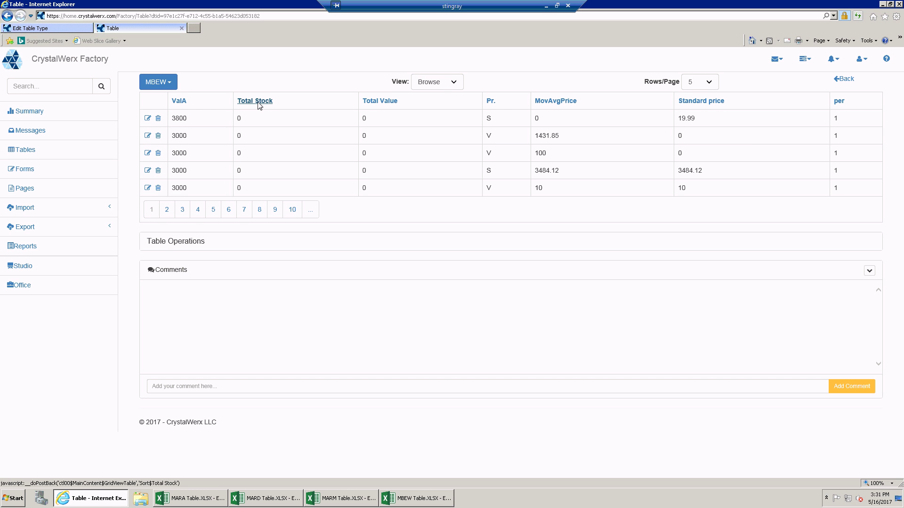
- Sort the MBEW table by Standard price in descending order, followed by MovAvgPrice in descending order
left_click(714, 101)
left_click(715, 101)
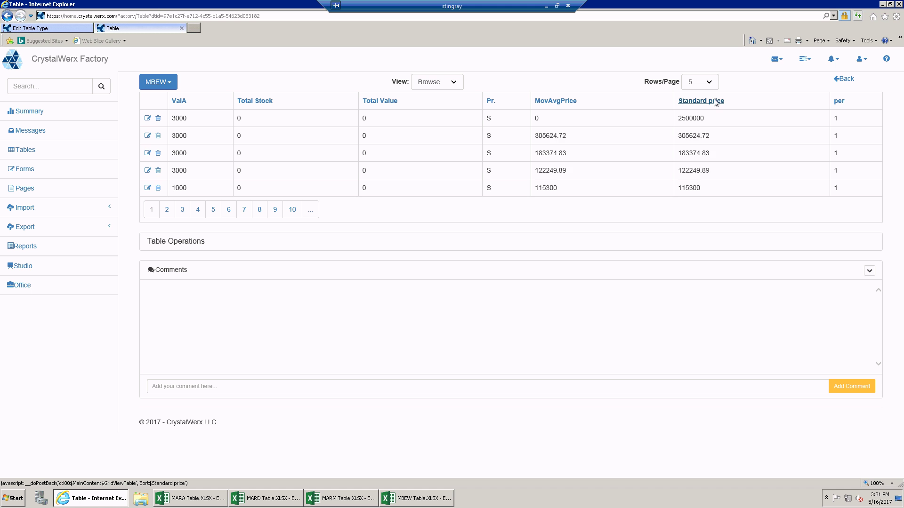
left_click(553, 103)
left_click(553, 104)
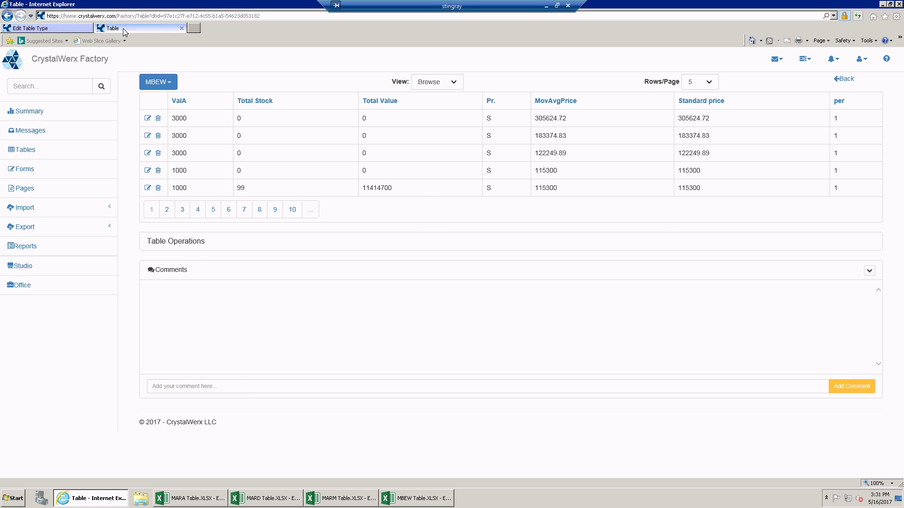
- Open the Browse view of the MBEW table type for editing in the Studio
left_click(60, 28)
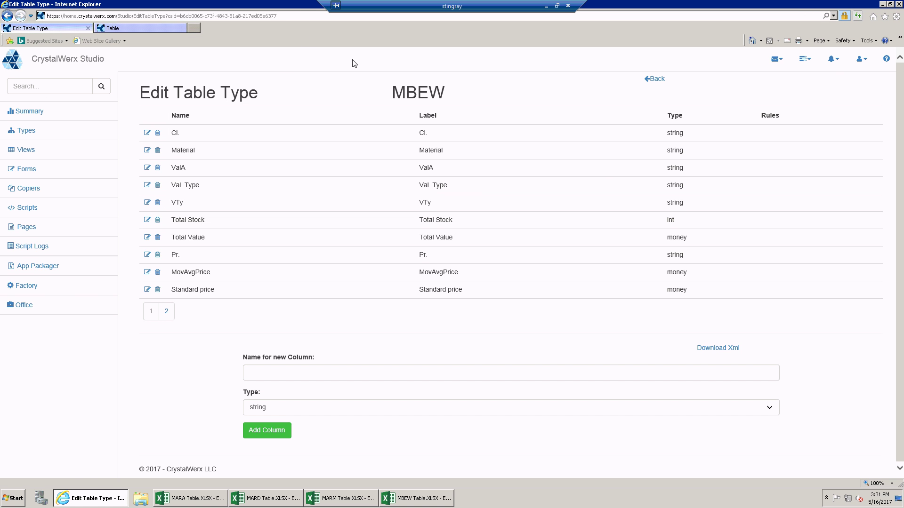
left_click(26, 151)
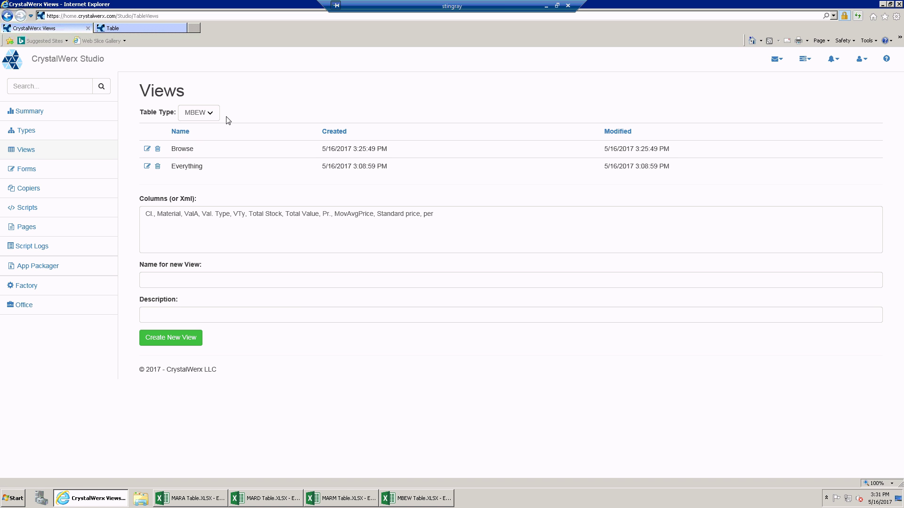
left_click(211, 119)
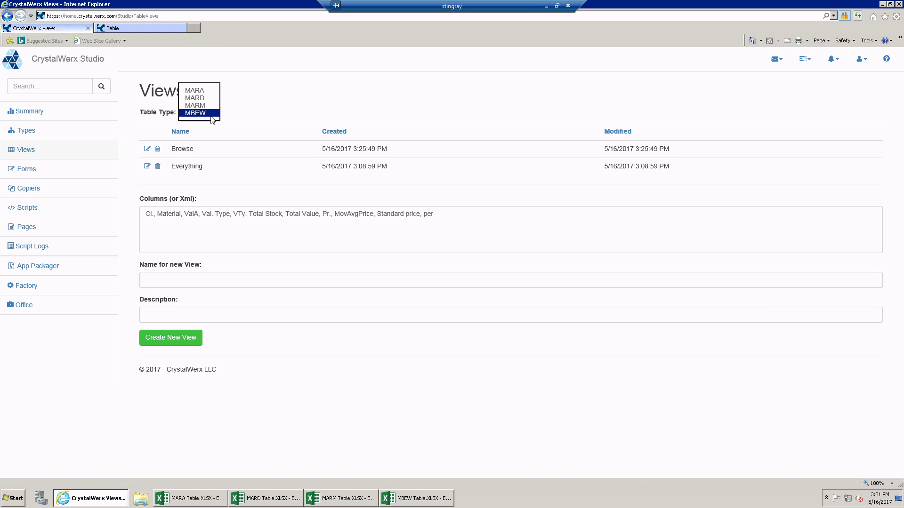
left_click(192, 113)
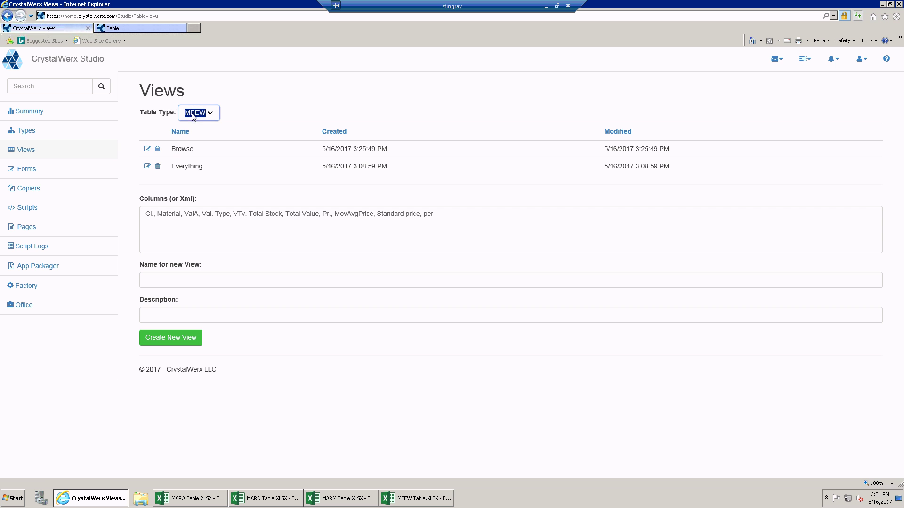
left_click(148, 151)
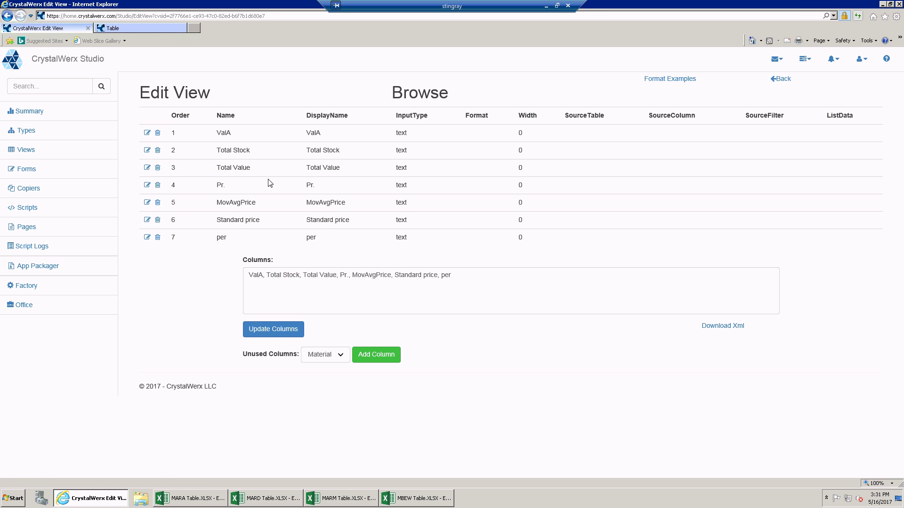
- Give the MovAvgPrice column of the Browse view the currency format {0:C} and save the row
left_click(148, 203)
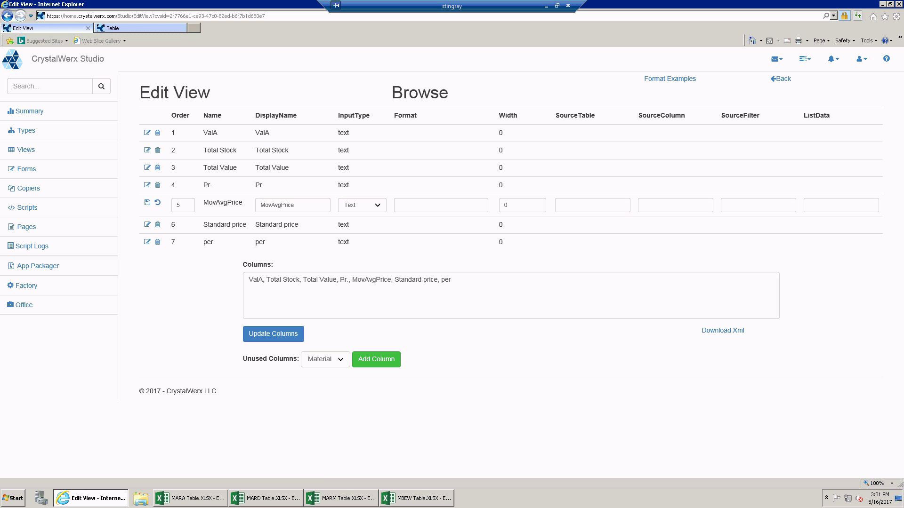
left_click(416, 205)
type("{0:C}")
left_click(148, 207)
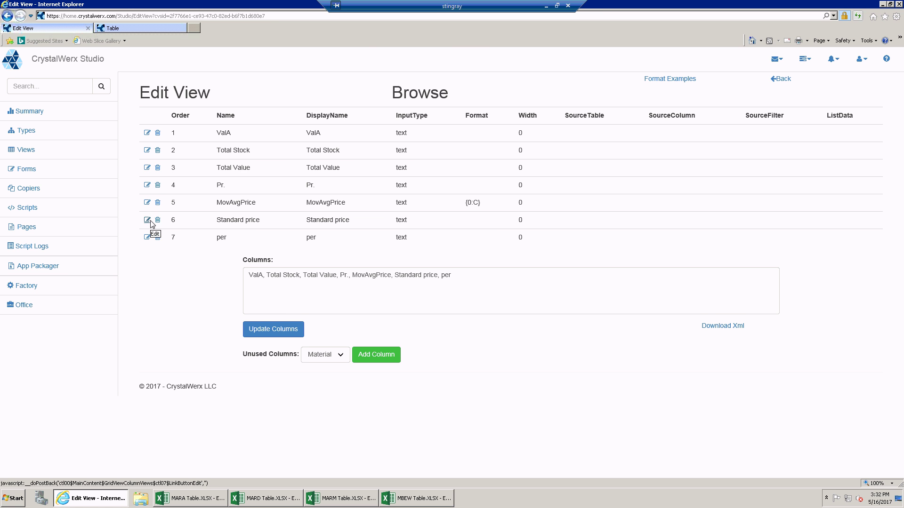
- Set the Standard price column's format to {0:C} in the Browse view and save it
left_click(148, 220)
left_click(421, 225)
type("{0:C}")
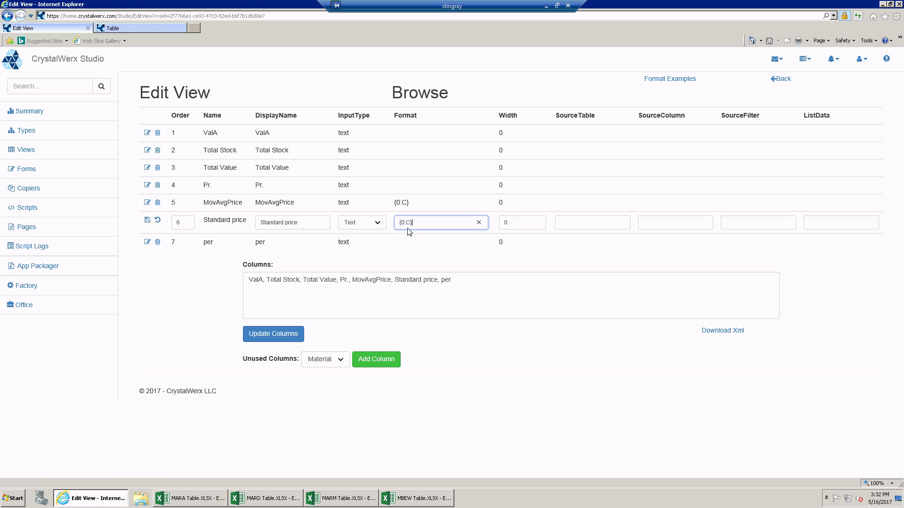
left_click(147, 219)
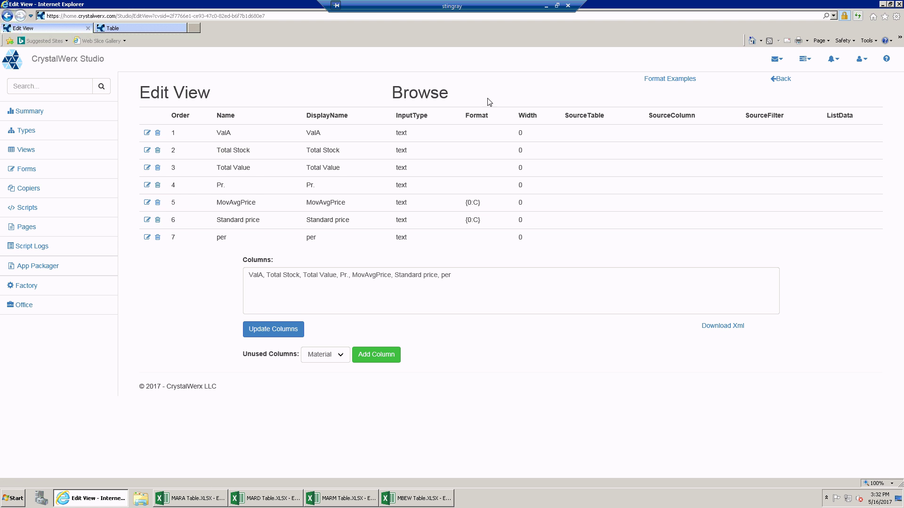
- Apply the format {0:C} to the Total Value column of the Browse view and save the change
left_click(147, 168)
left_click(440, 172)
type("{0:C}")
left_click(147, 167)
- Reload the MBEW table in the Factory and sort it by Standard price in descending order, followed by MovAvgPrice
left_click(138, 30)
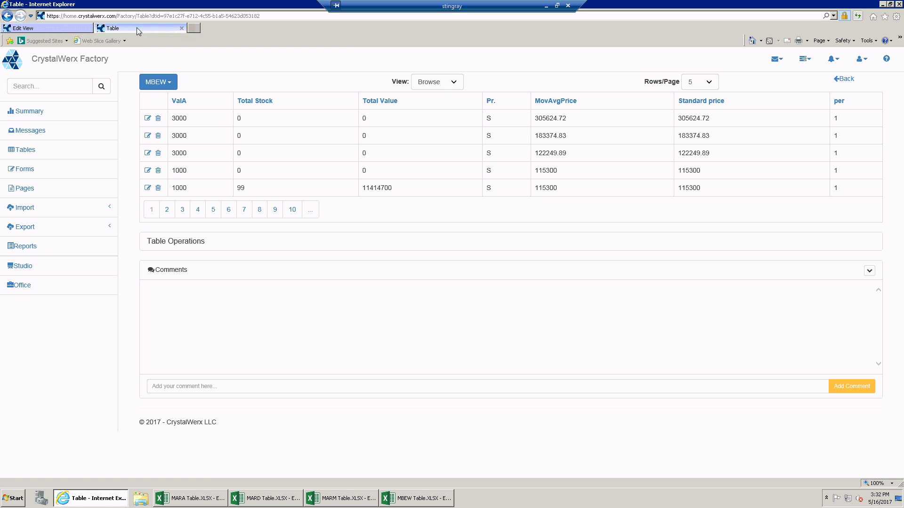
left_click(26, 149)
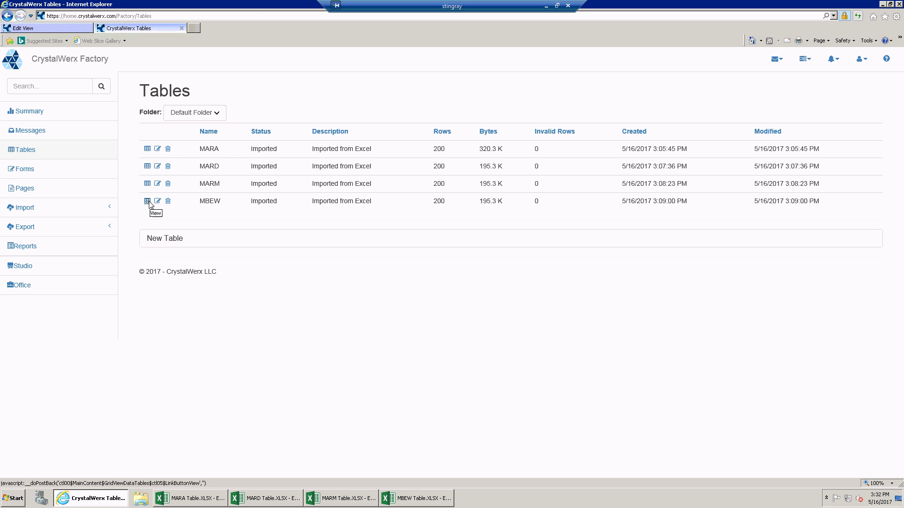
left_click(148, 202)
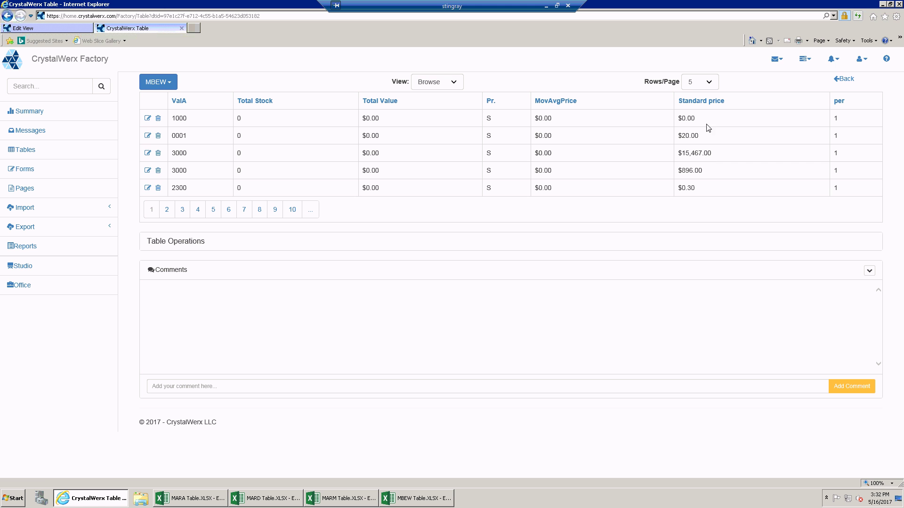
left_click(695, 105)
left_click(694, 104)
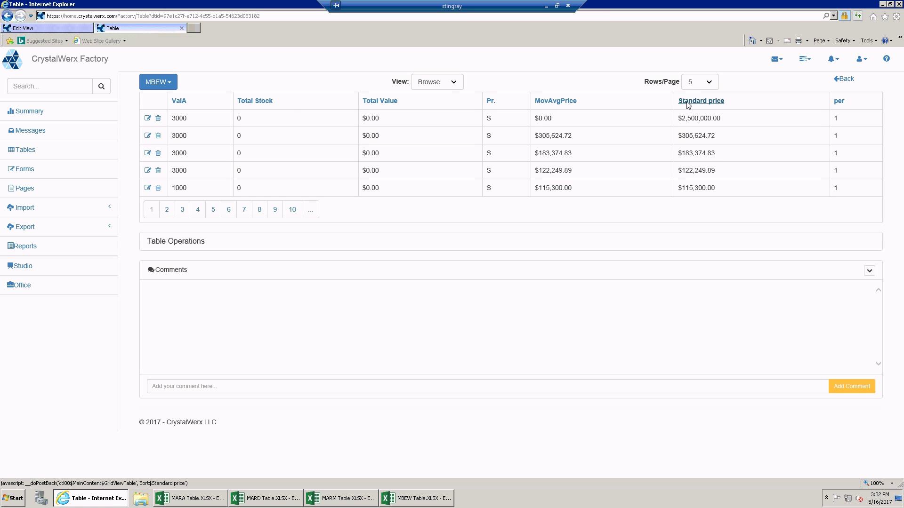
left_click(543, 104)
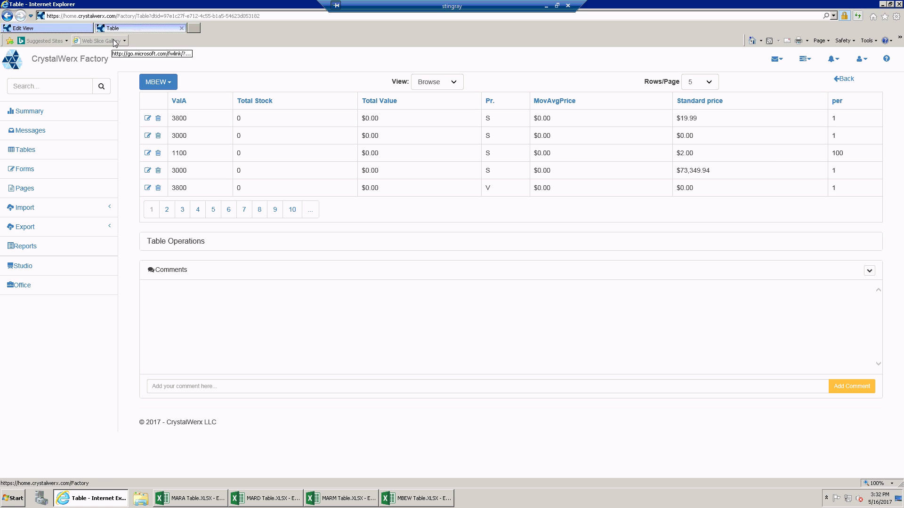
- Return to the list of tables in the Factory
left_click(33, 149)
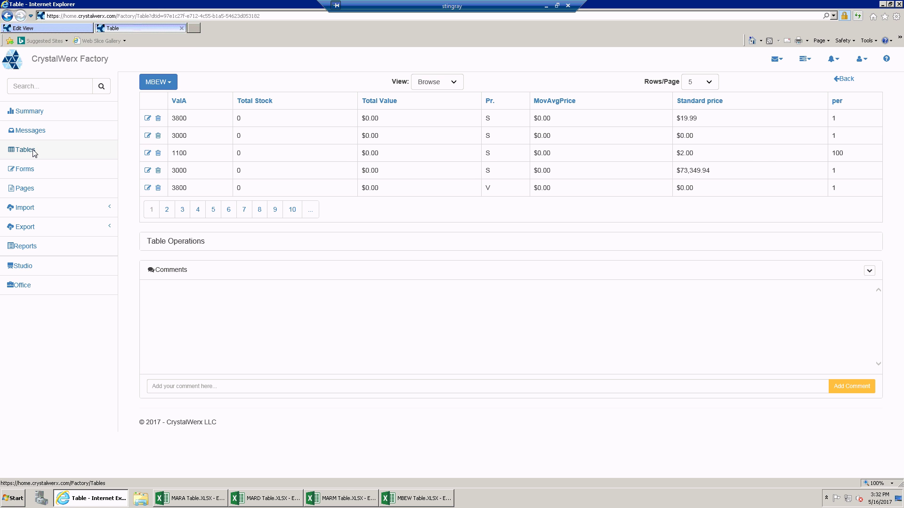